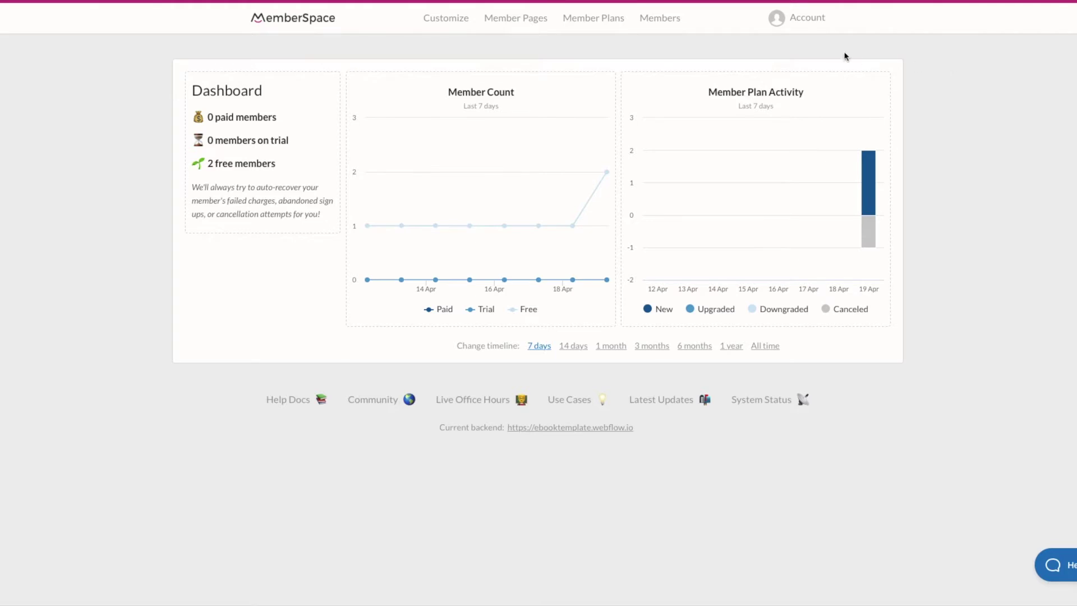
Add /subscribed as a protected member page, matching the Webflow Subscribed page slug.
click(517, 23)
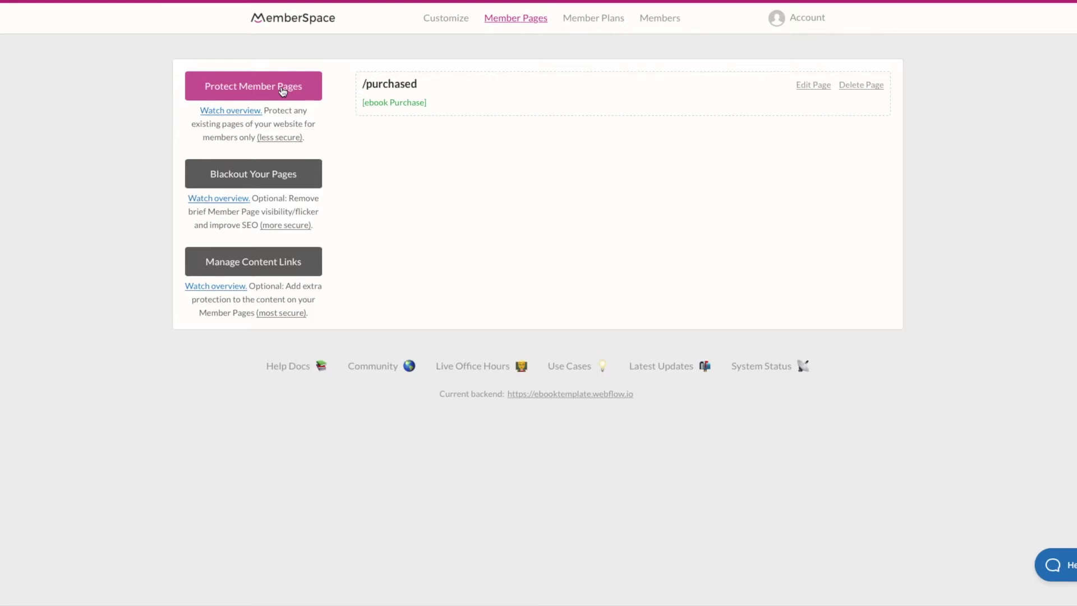
click(283, 91)
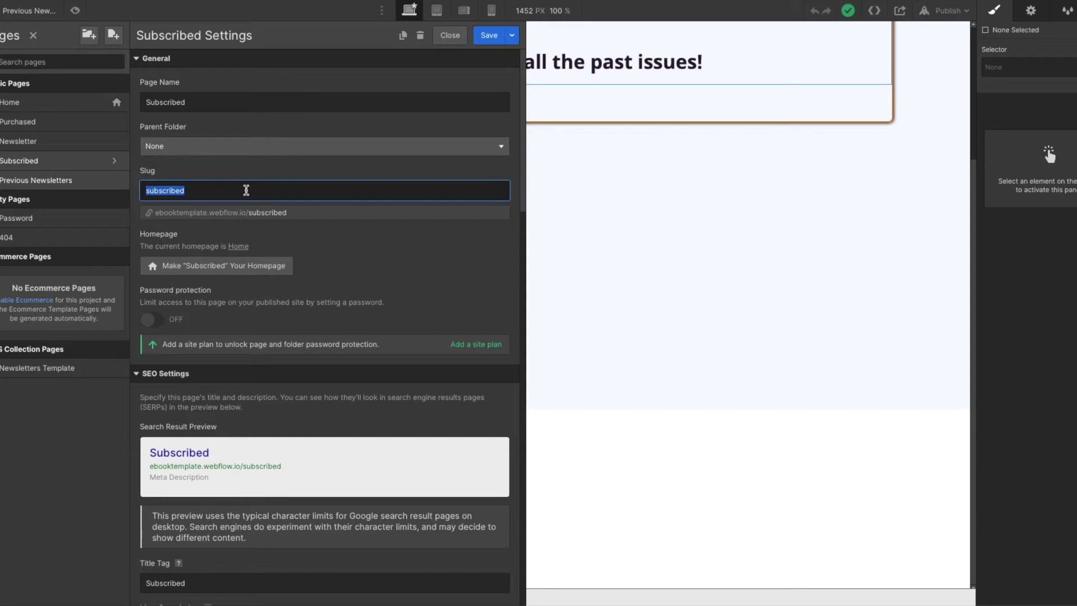
click(619, 193)
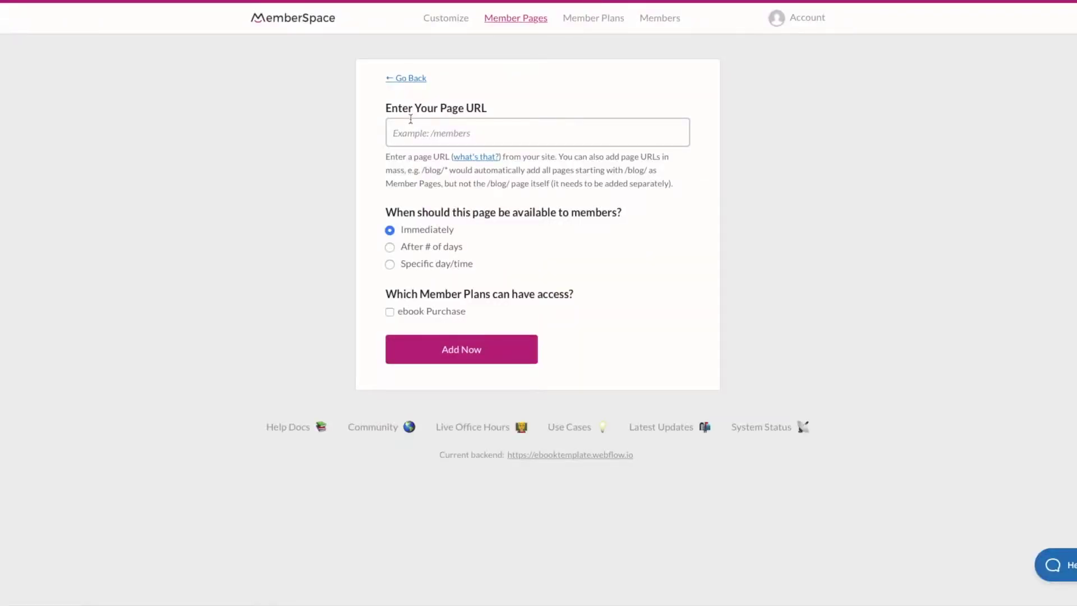
click(410, 133)
text(/)
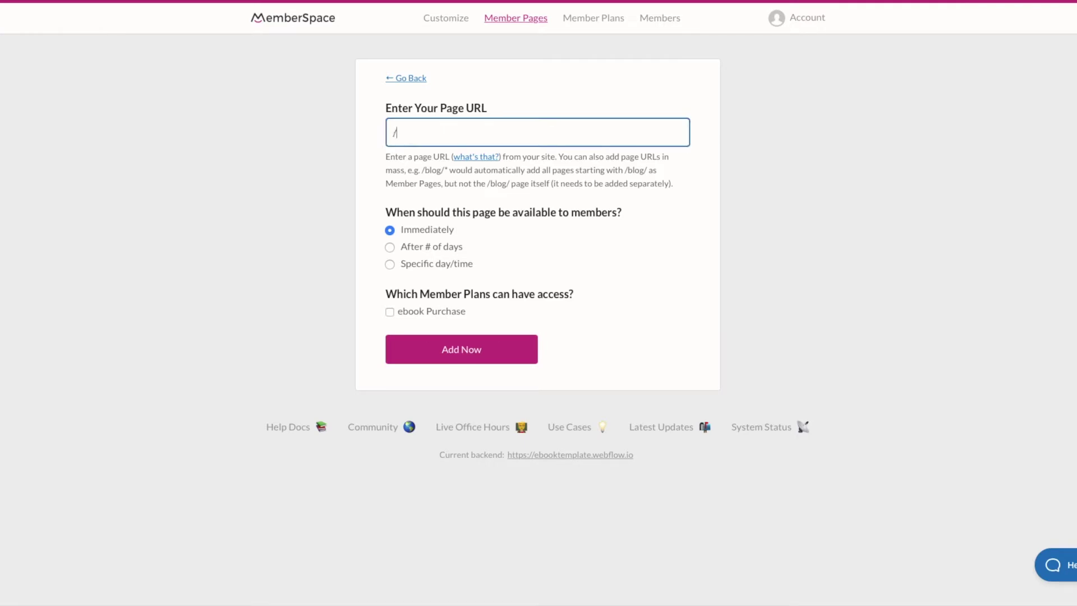
text(subscribed)
click(483, 351)
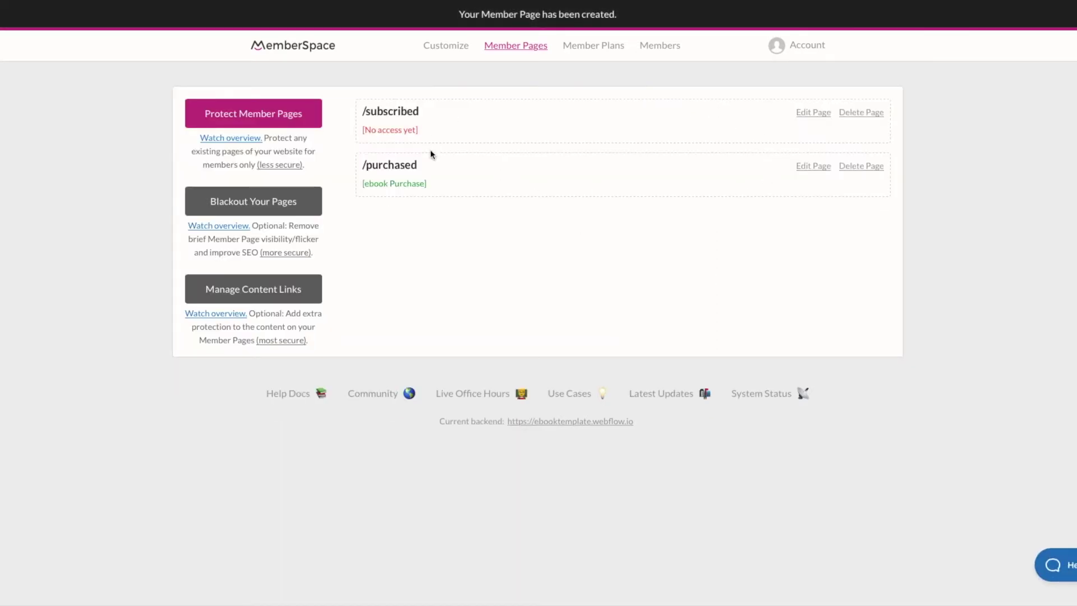
Copy the previous-newsletters slug from Webflow and add /previous-newsletters as a member page.
click(257, 115)
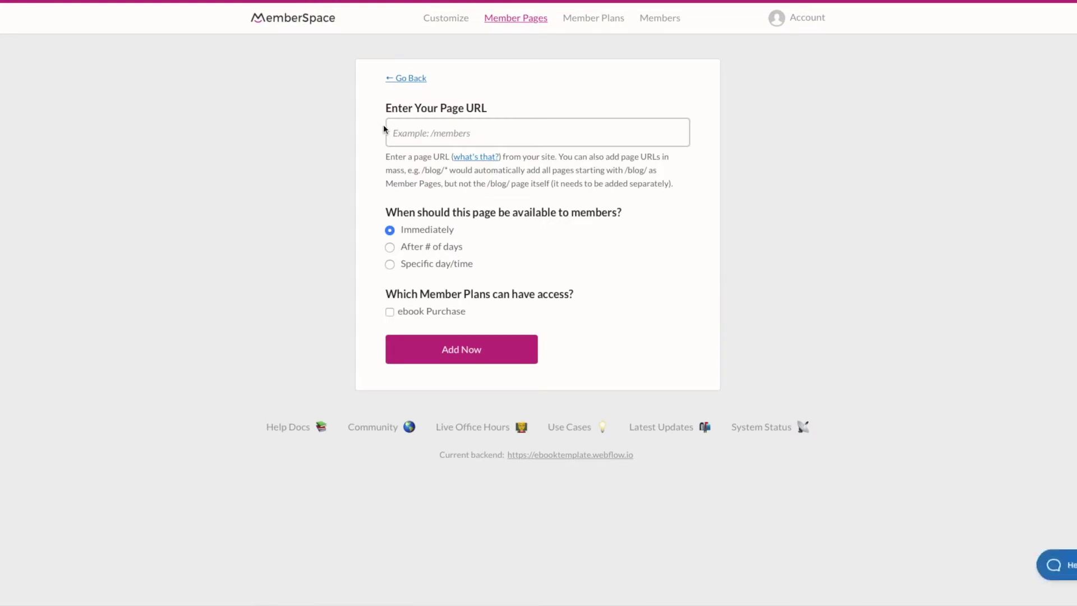
click(402, 129)
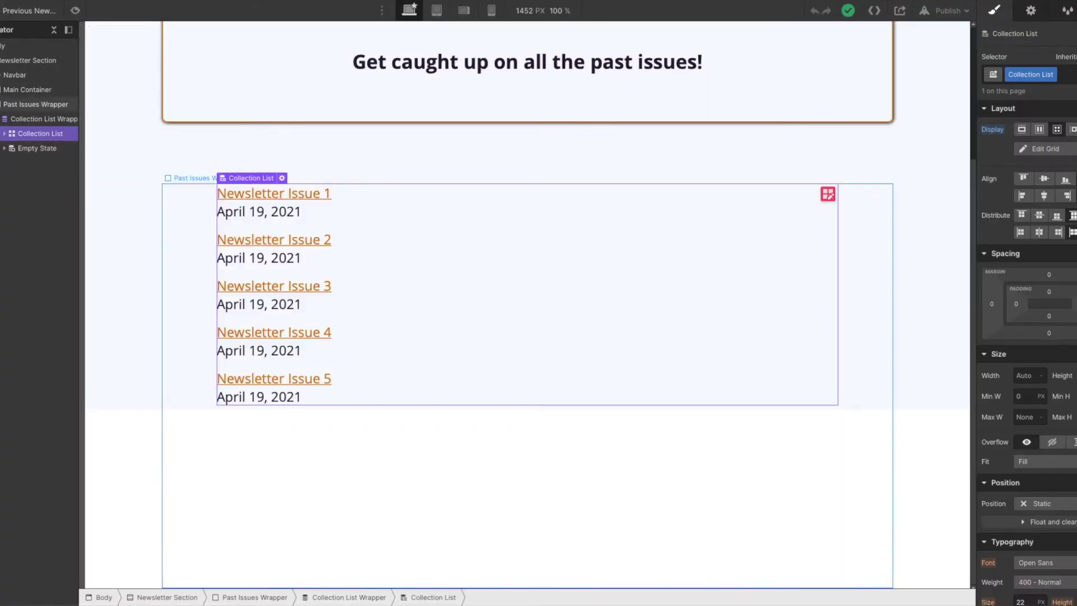
scroll(167, 173, up, 3)
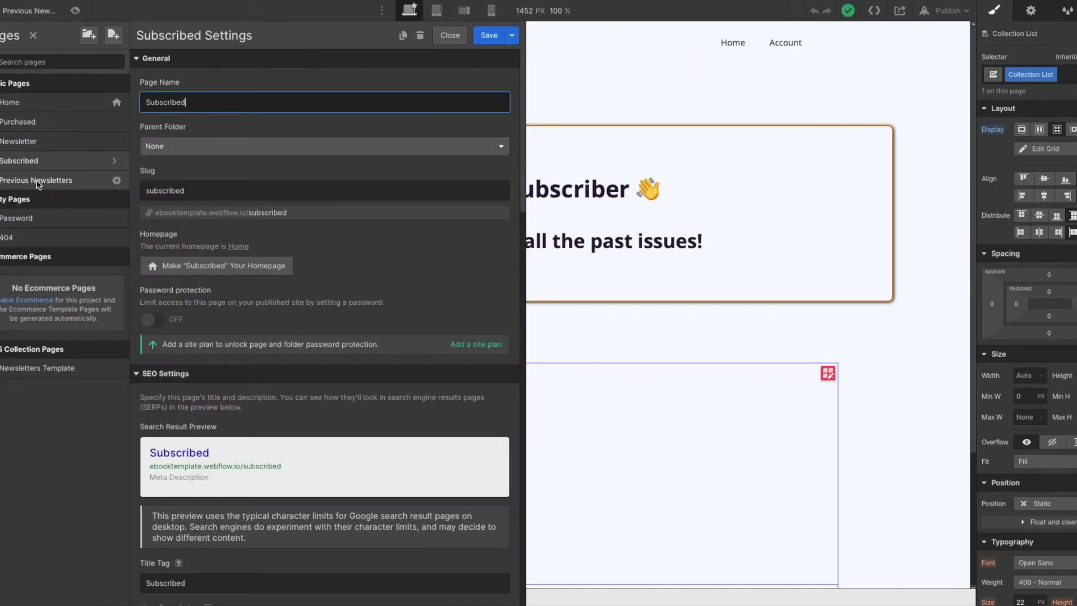
click(116, 181)
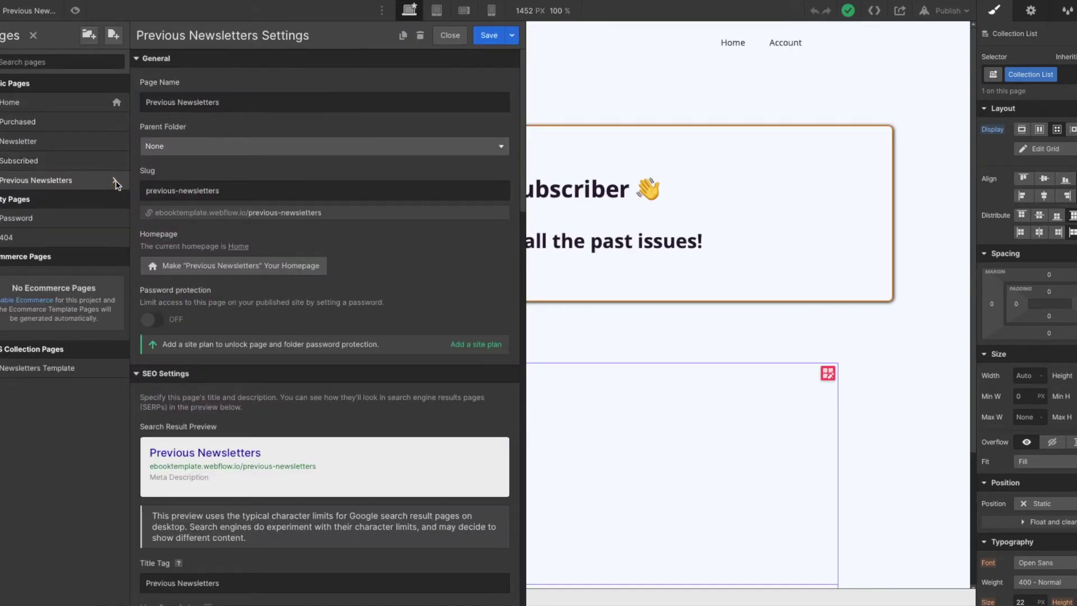
triple_click(240, 193)
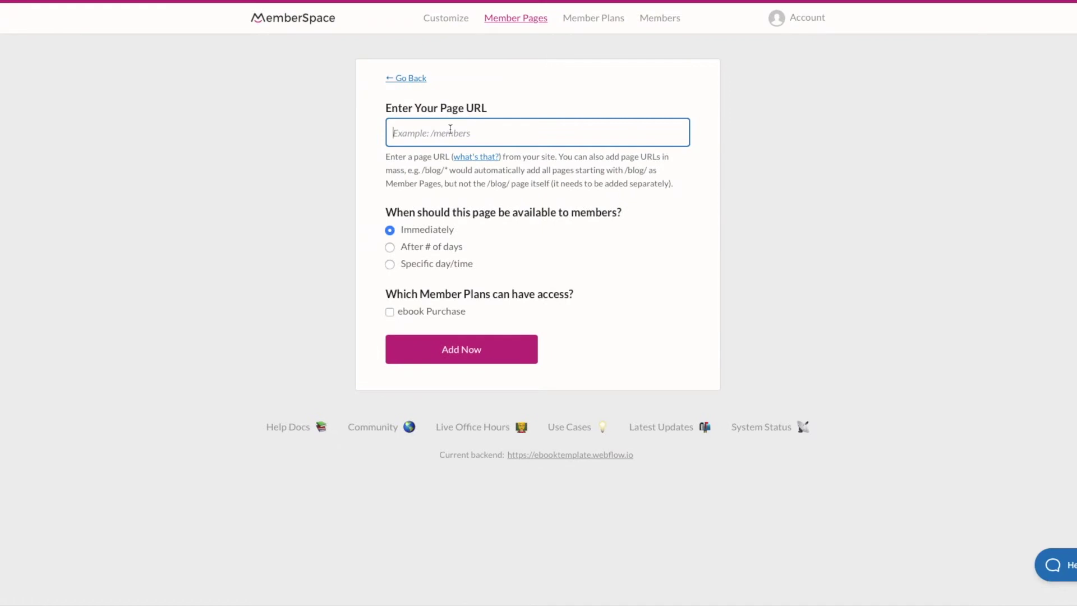
text(/)
text(previous-newsletters)
click(480, 357)
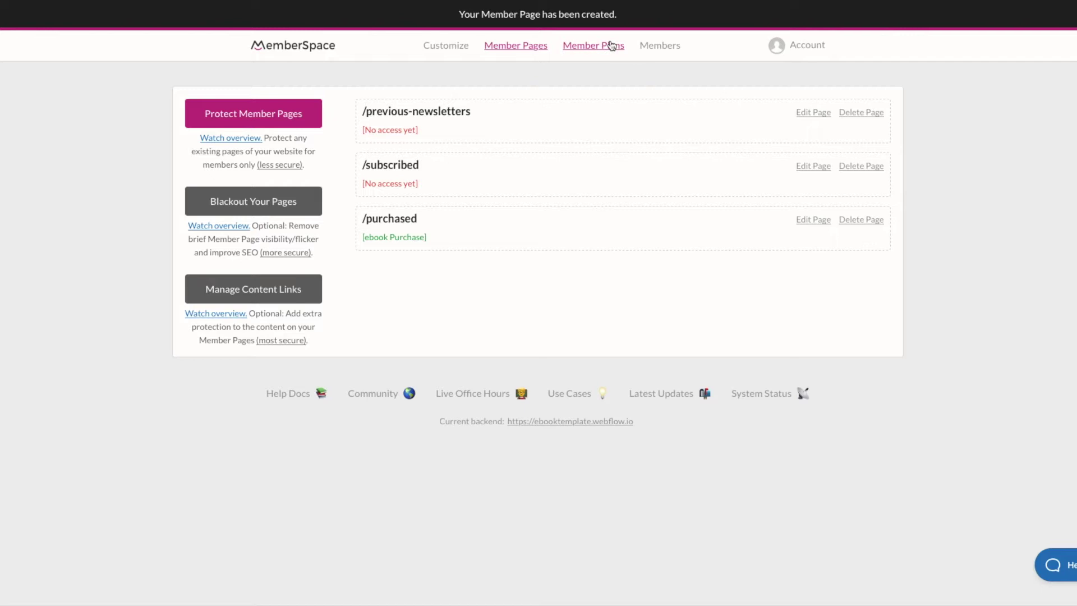
Start a new member plan with the Free (no payment) type, replacing an initial recurring choice.
click(612, 45)
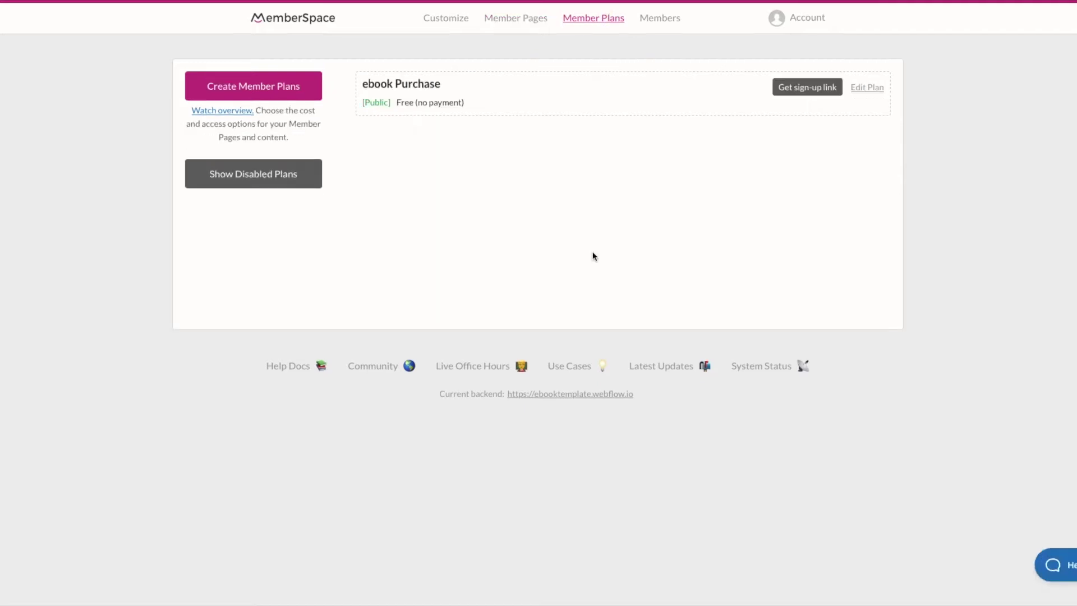
click(256, 92)
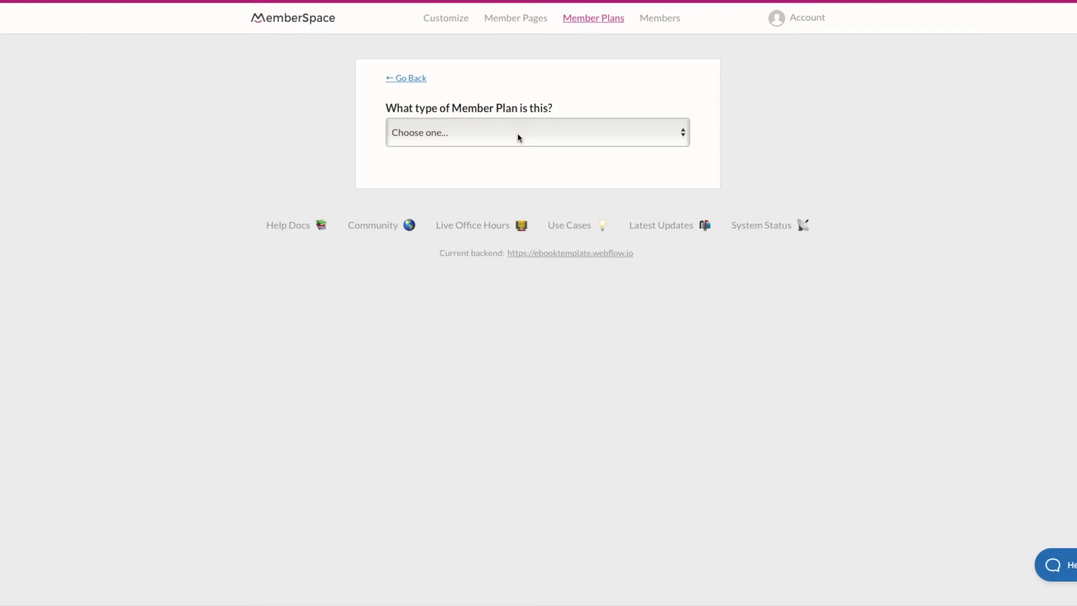
click(518, 137)
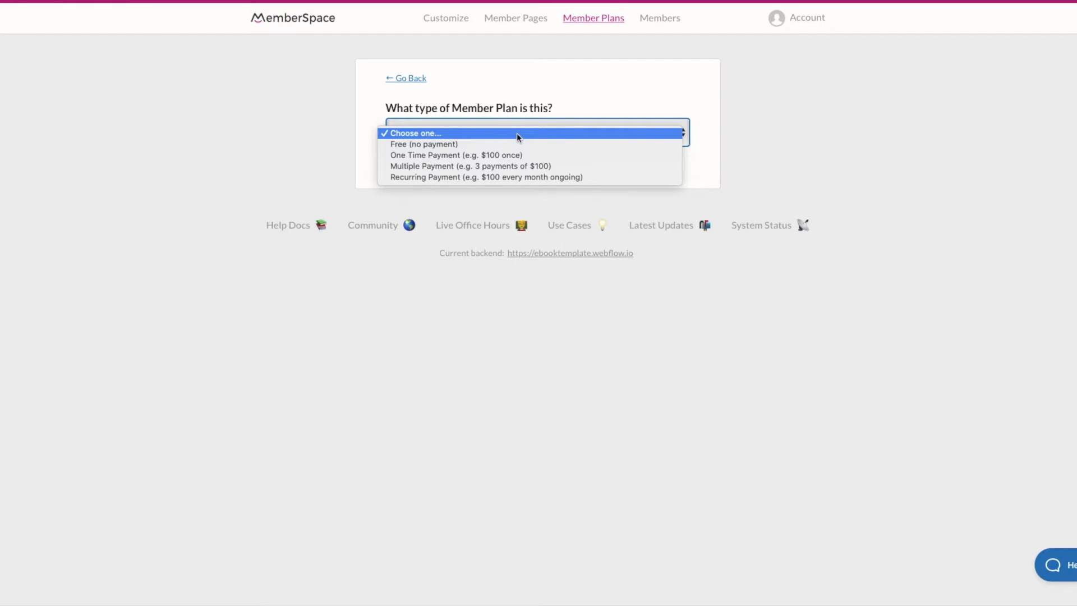
click(517, 178)
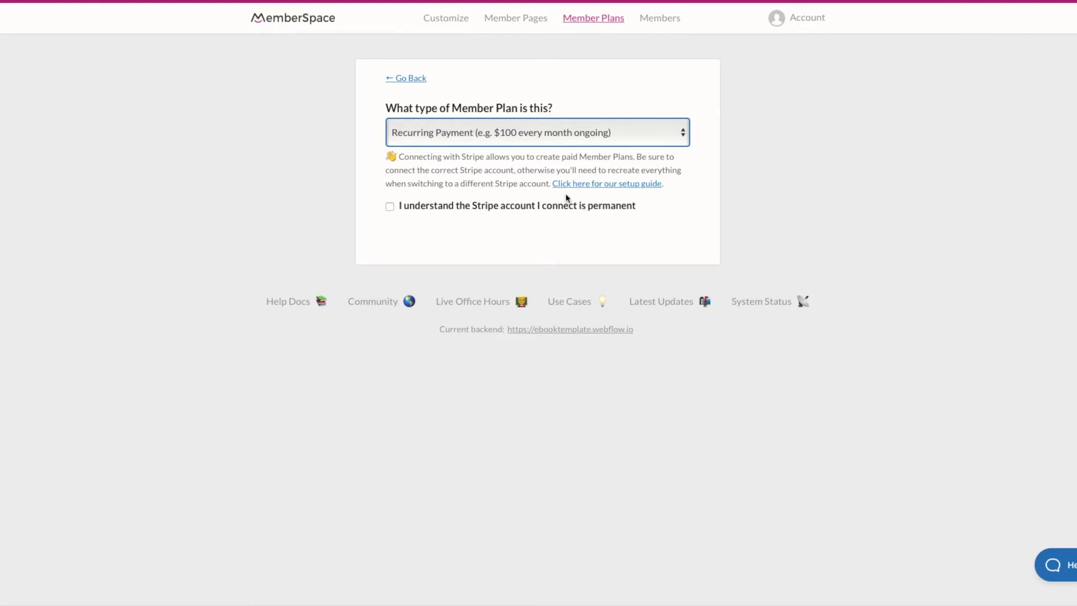
click(475, 132)
click(434, 101)
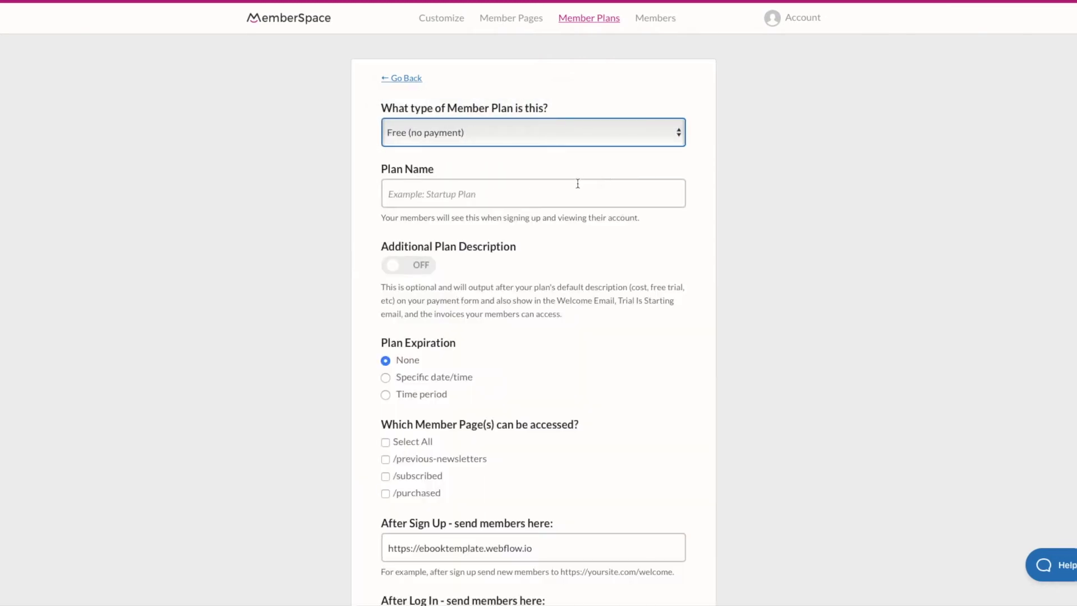
Name the plan 'Monthly Newsletter' and leave Additional Plan Description switched off.
click(503, 194)
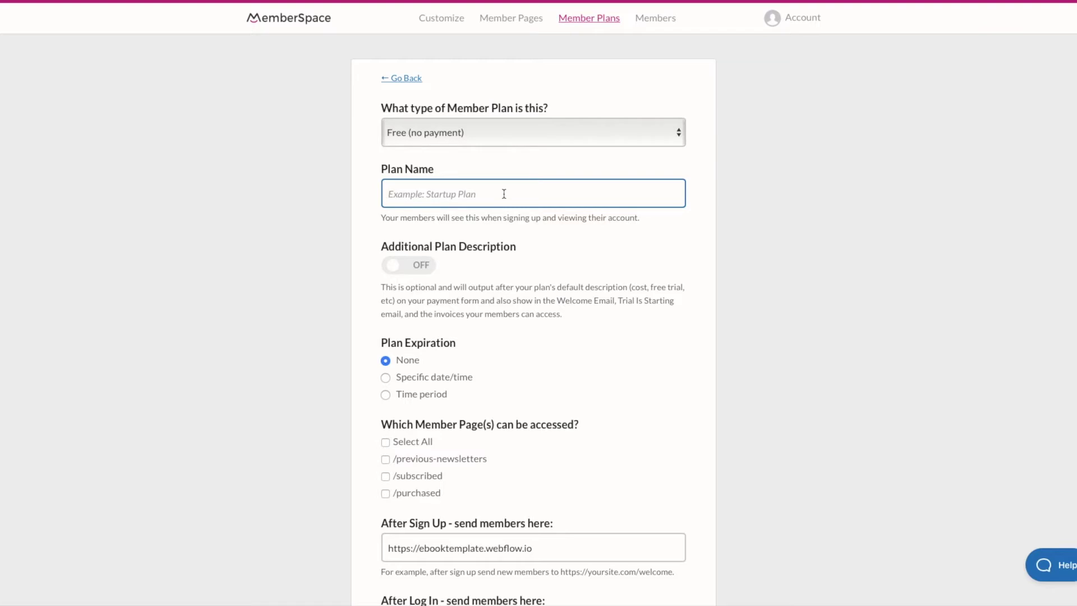
text(Monl)
key(BackSpace)
text(thly Newslet)
text(ter)
click(392, 267)
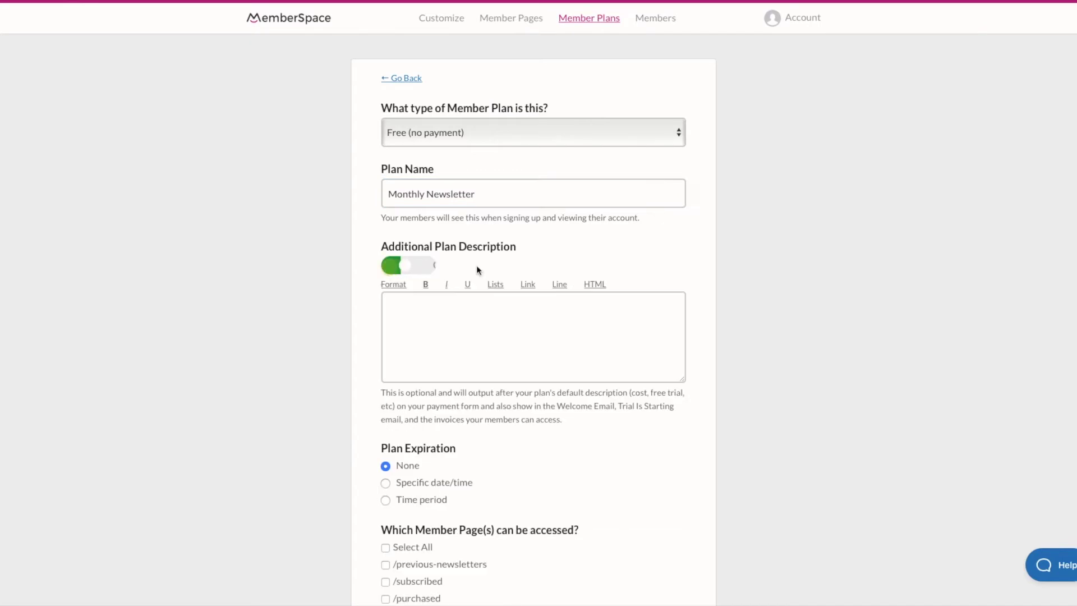
click(519, 340)
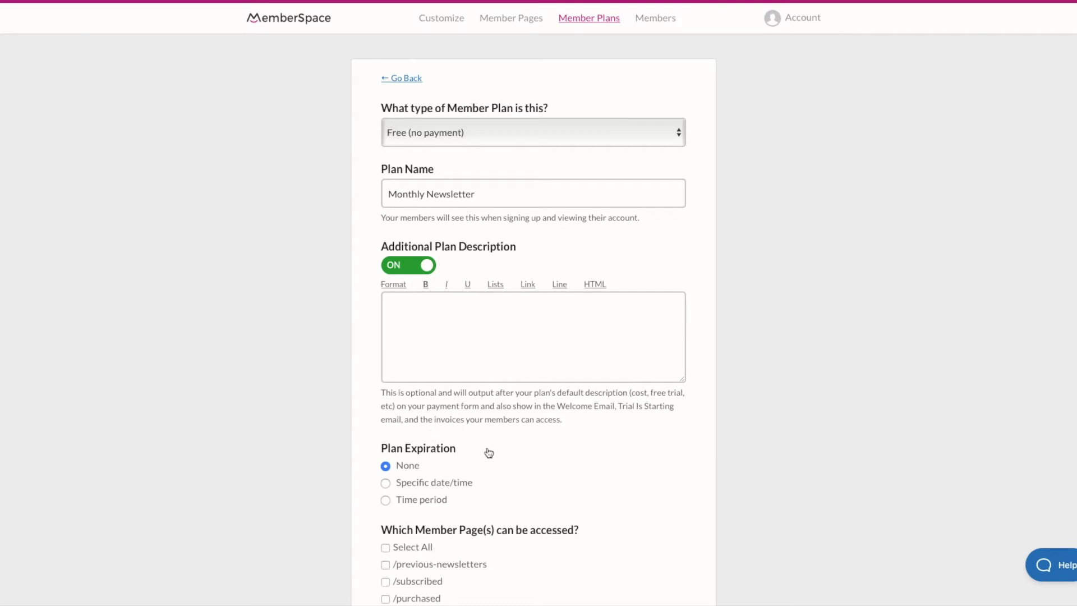
click(421, 266)
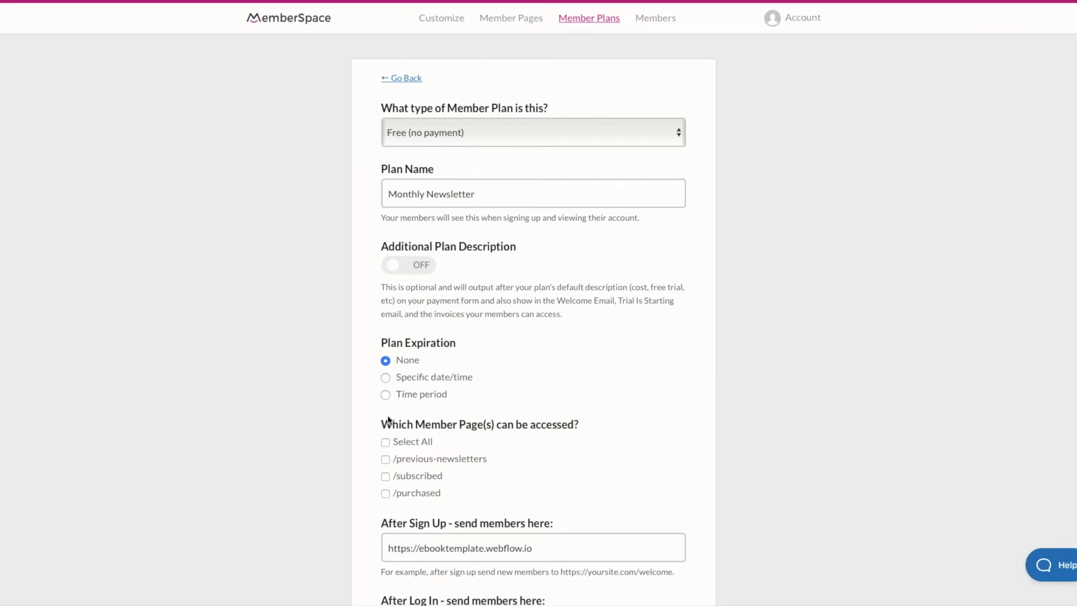
scroll(496, 389, down, 2)
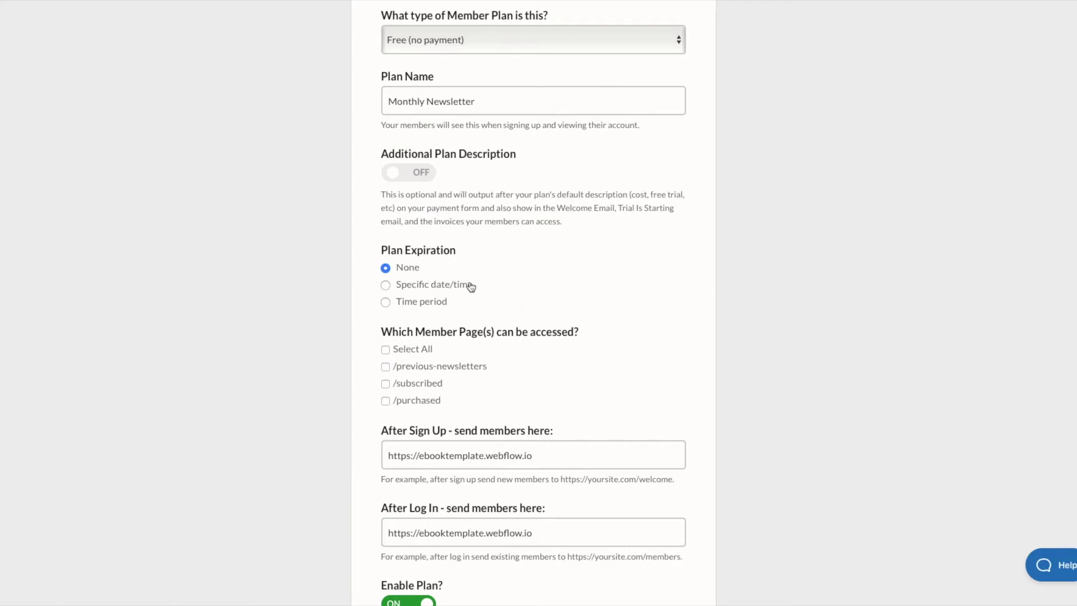
scroll(421, 345, down, 1)
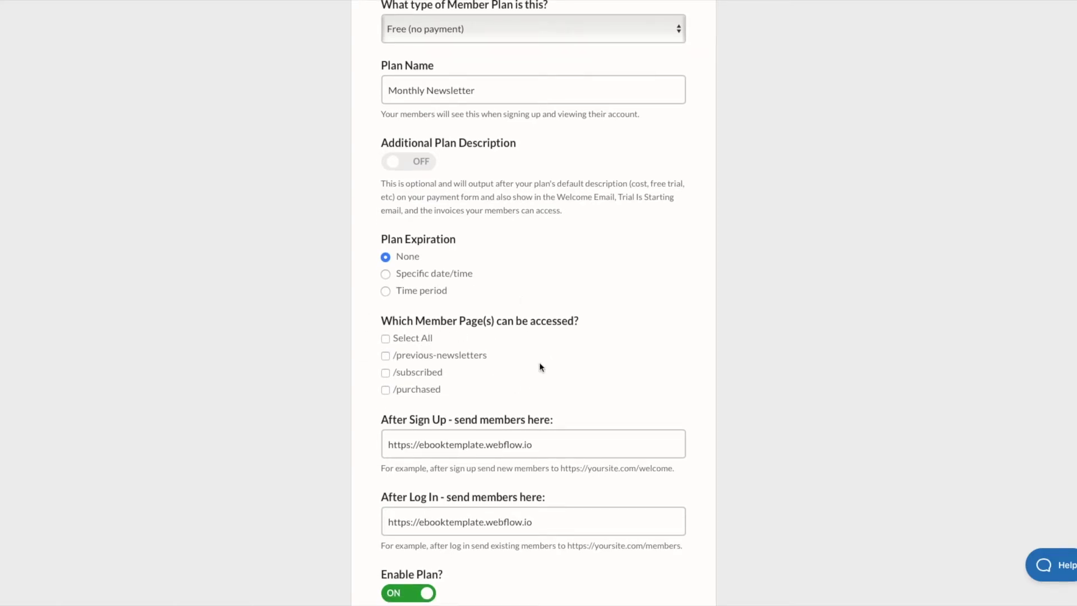
Grant /previous-newsletters and /subscribed access, set sign-up and log-in redirects, and create the plan.
click(386, 356)
click(385, 372)
scroll(573, 370, down, 1)
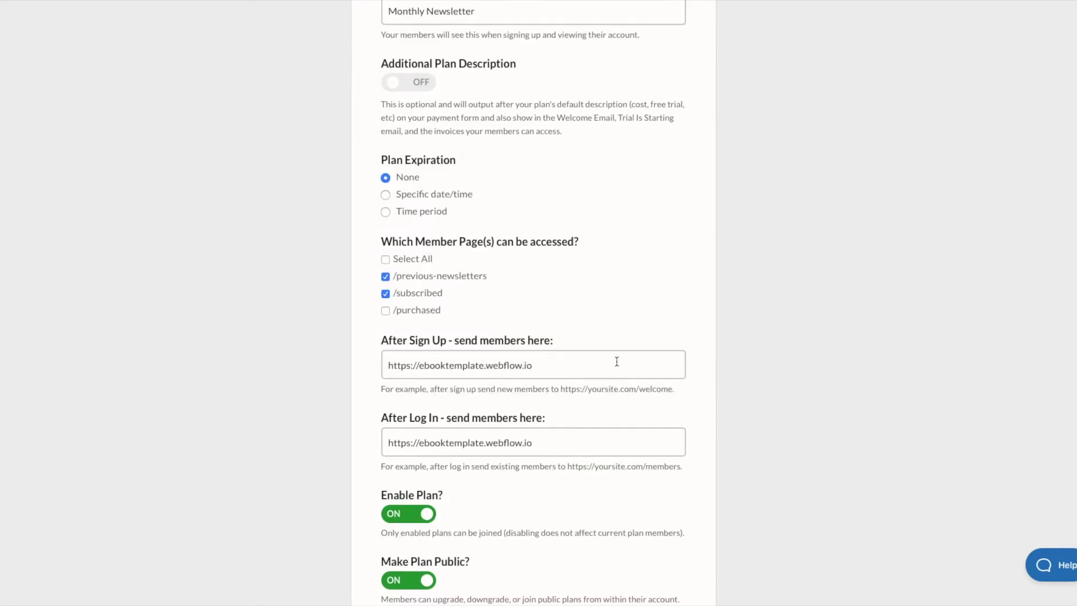
click(545, 369)
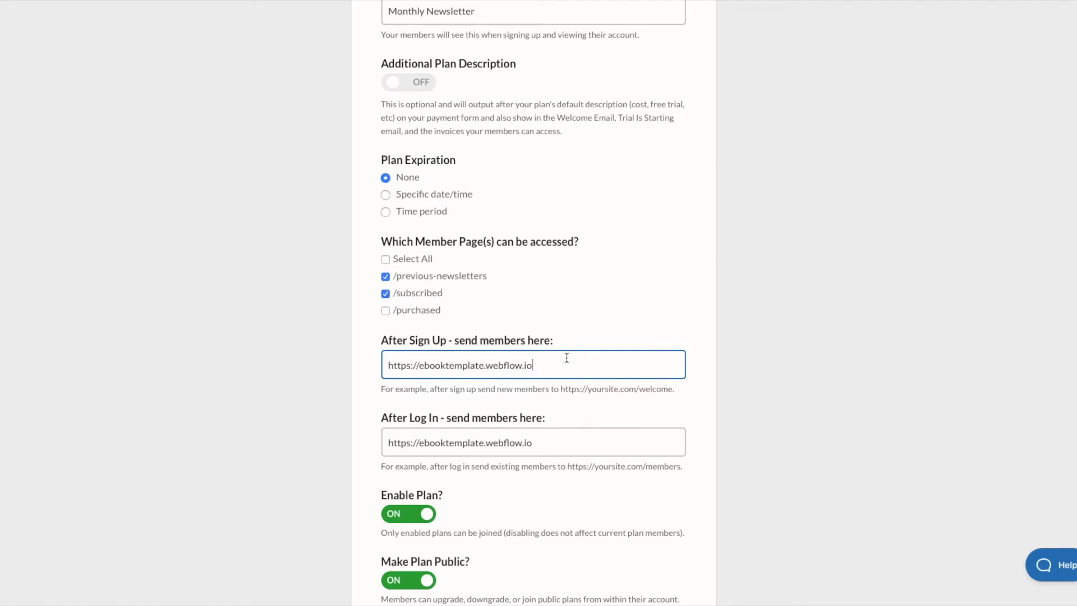
text(/sun)
text(bscribed)
click(560, 443)
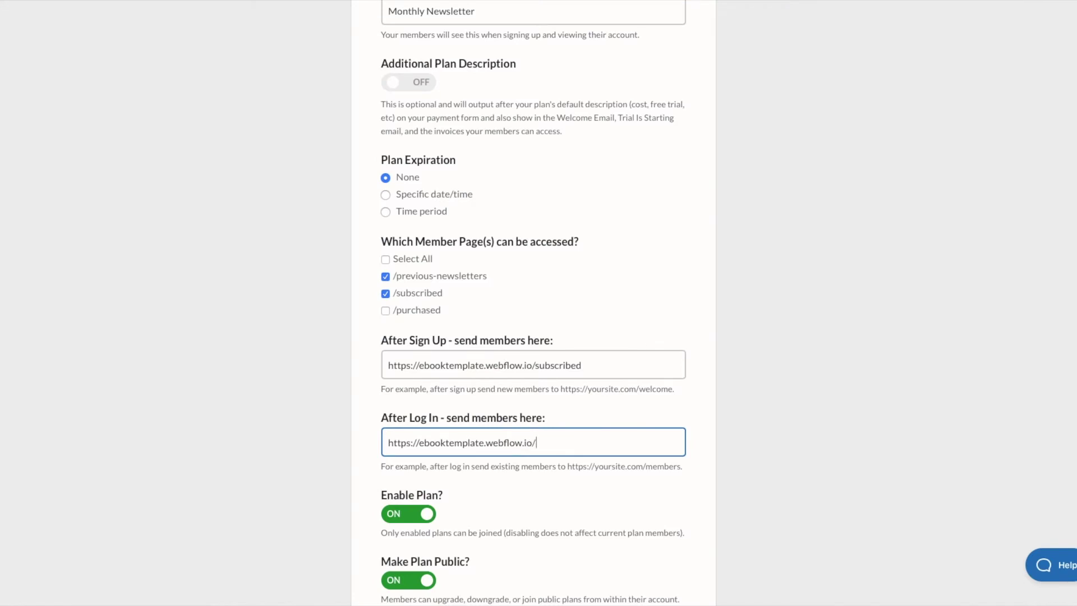
text(previous-newsletters)
click(615, 367)
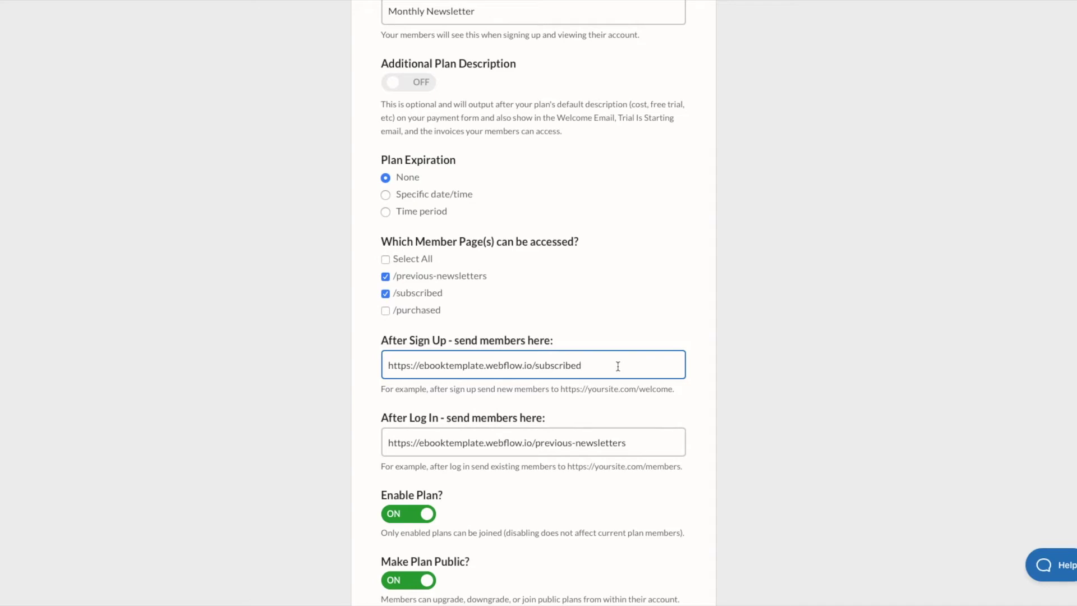
click(638, 447)
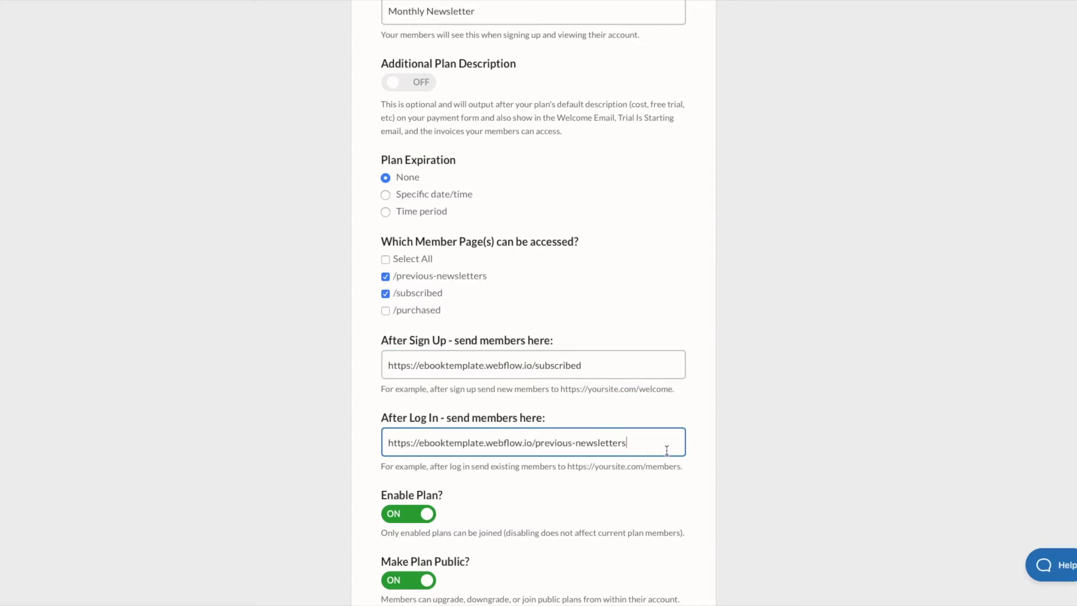
scroll(664, 450, down, 1)
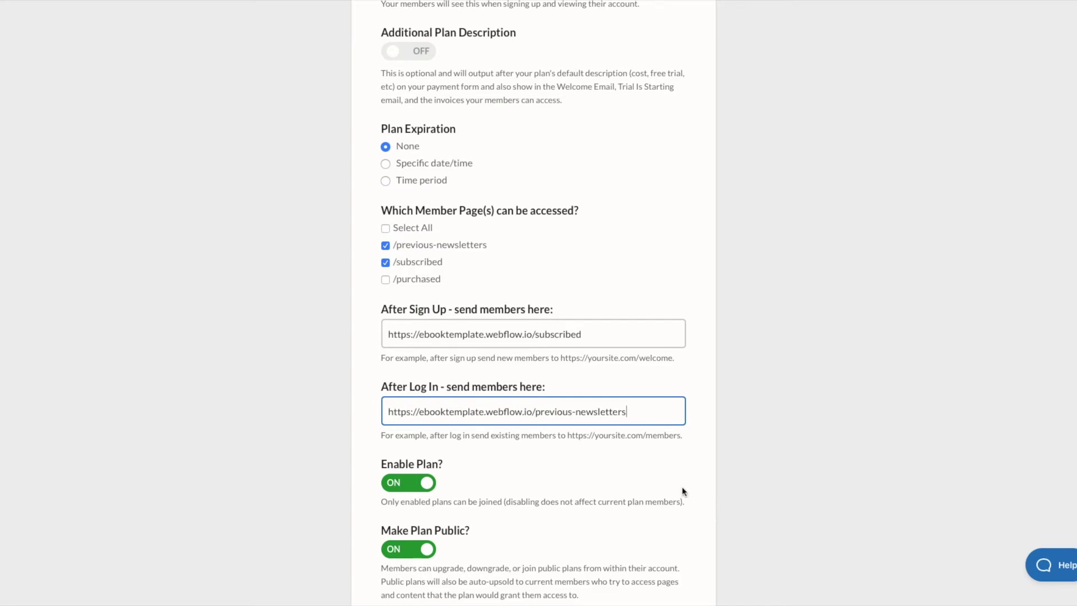
scroll(683, 492, down, 2)
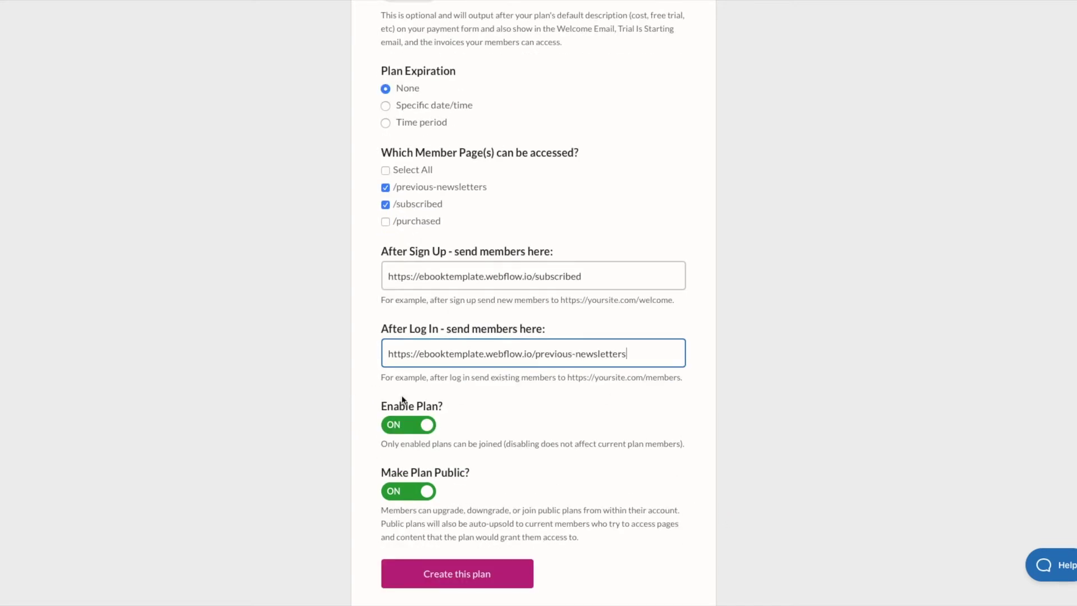
click(494, 580)
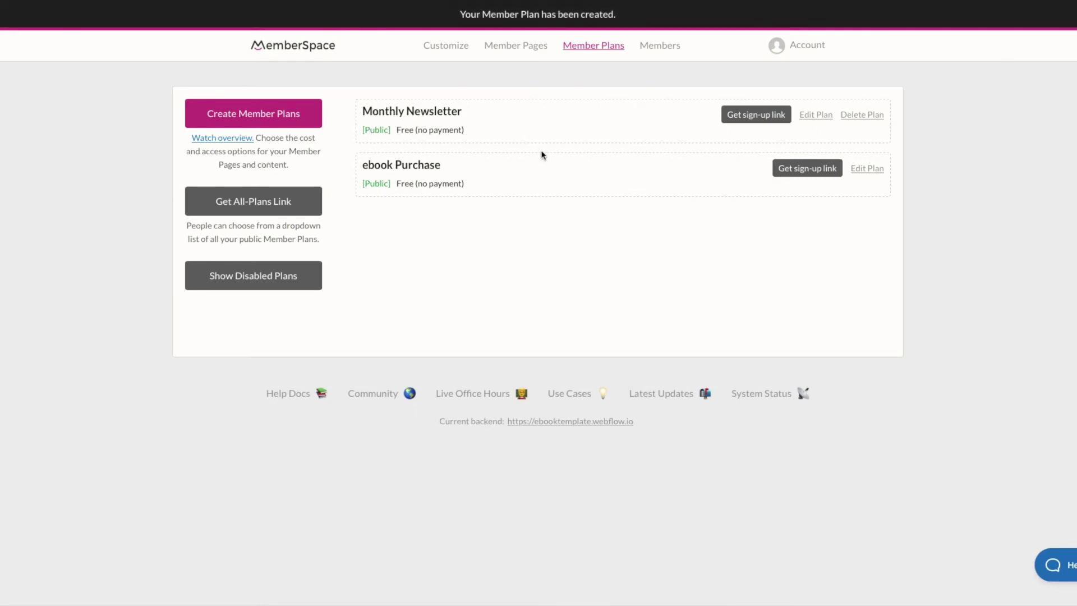
Start a new Free (no payment) member plan named Annual Plan.
click(265, 115)
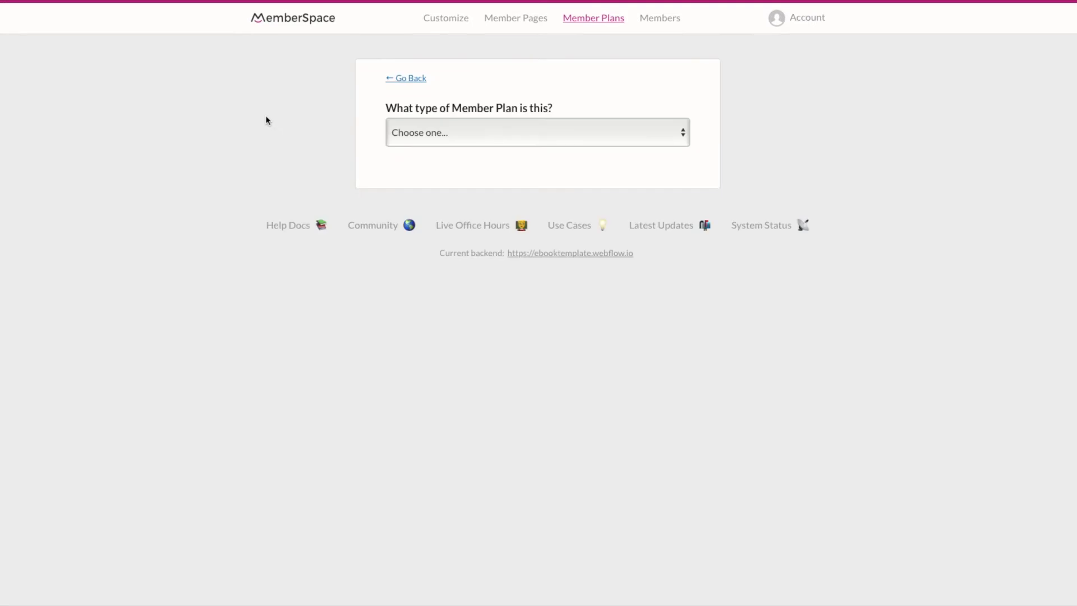
click(466, 139)
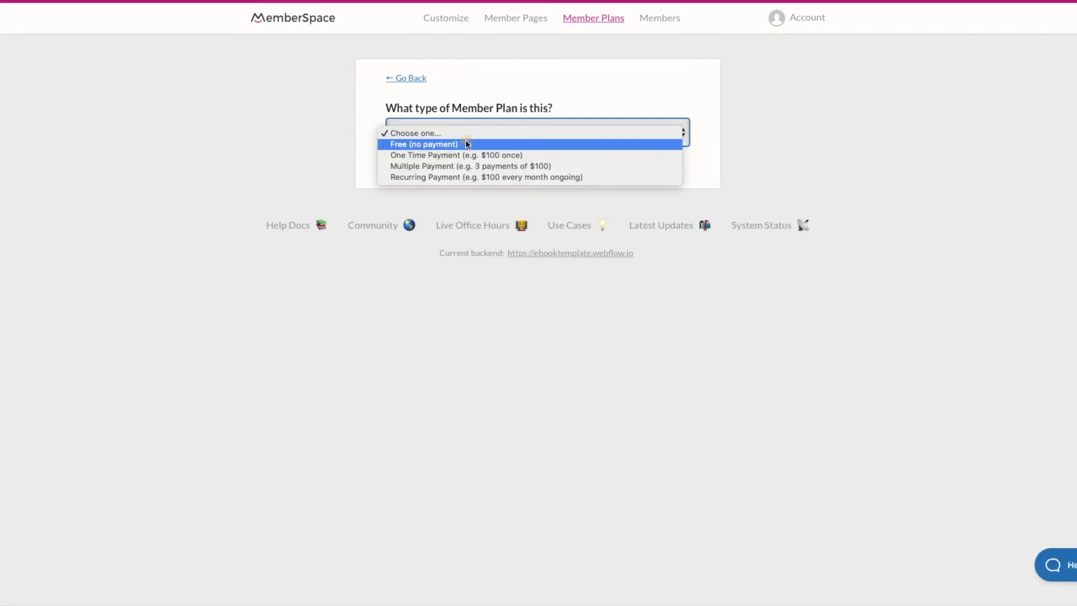
click(427, 142)
click(444, 194)
text(Annual Plabn)
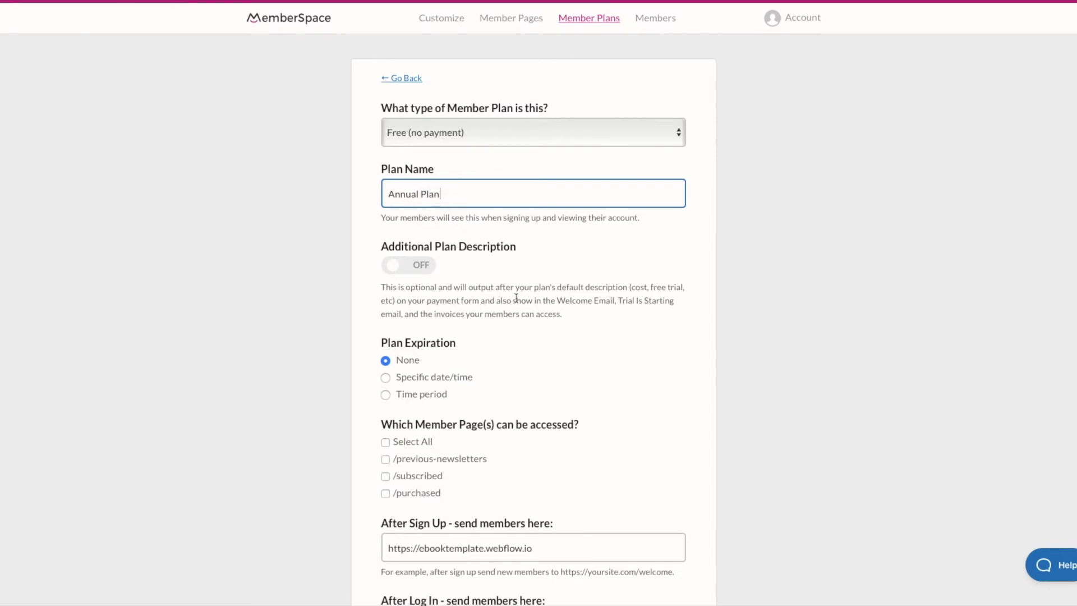
scroll(523, 296, down, 1)
scroll(523, 297, down, 2)
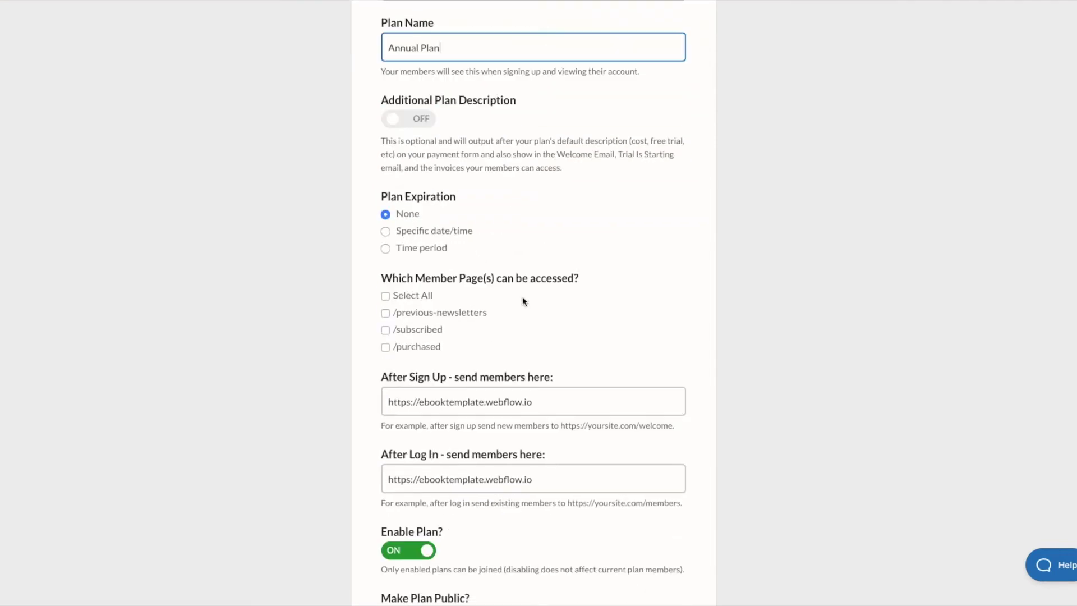
Grant both pages, set /subscribed and /previous-newsletters redirects, and create Annual Plan.
click(386, 313)
click(385, 330)
click(528, 402)
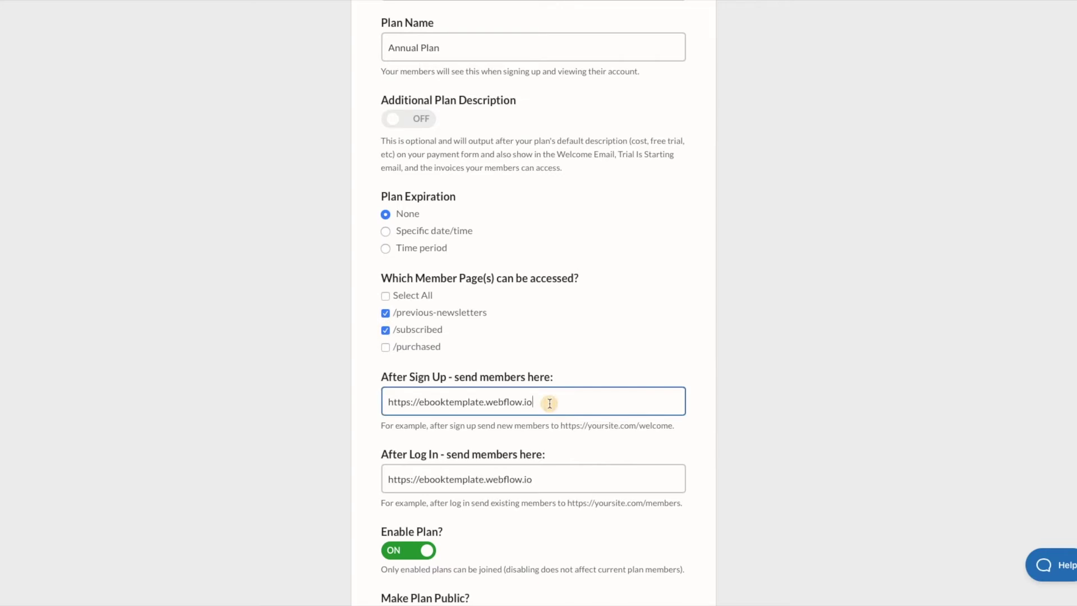
text(/subscri)
text(bed)
click(561, 481)
text(/)
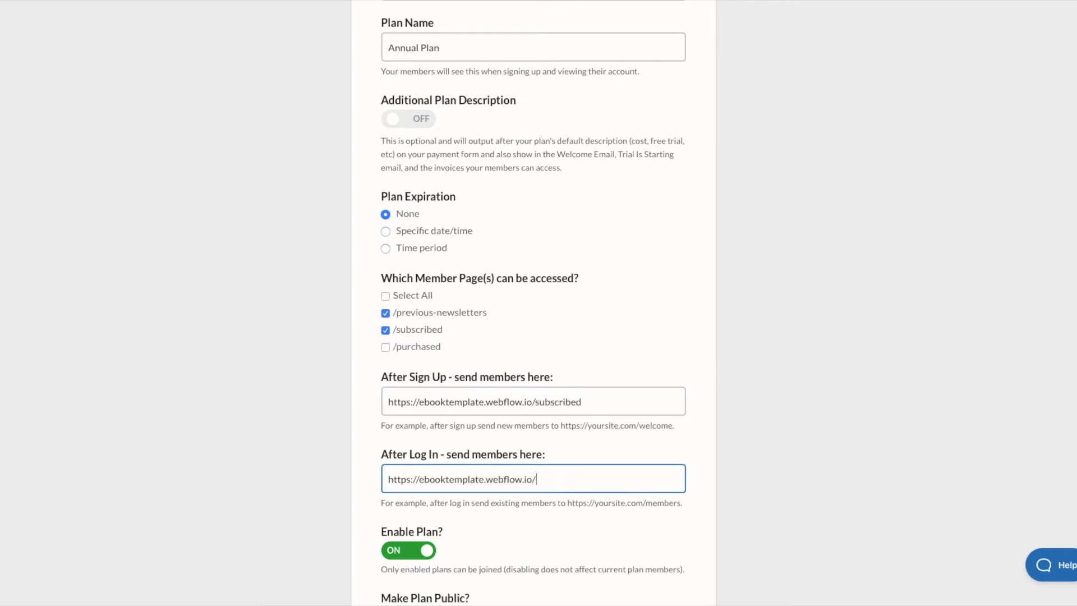
text(previous-newsletters)
scroll(561, 480, down, 3)
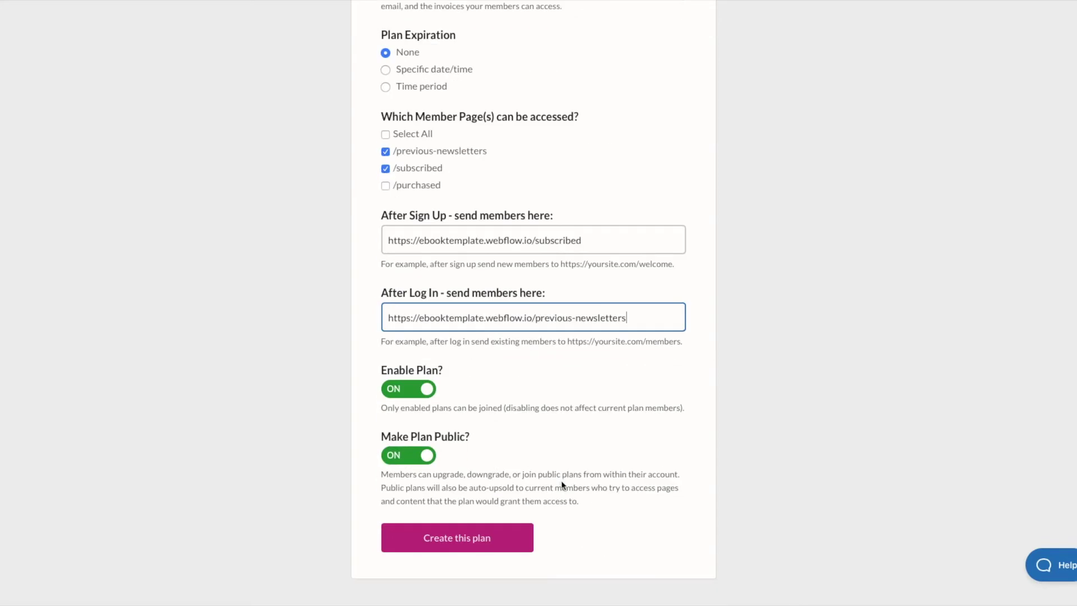
click(484, 538)
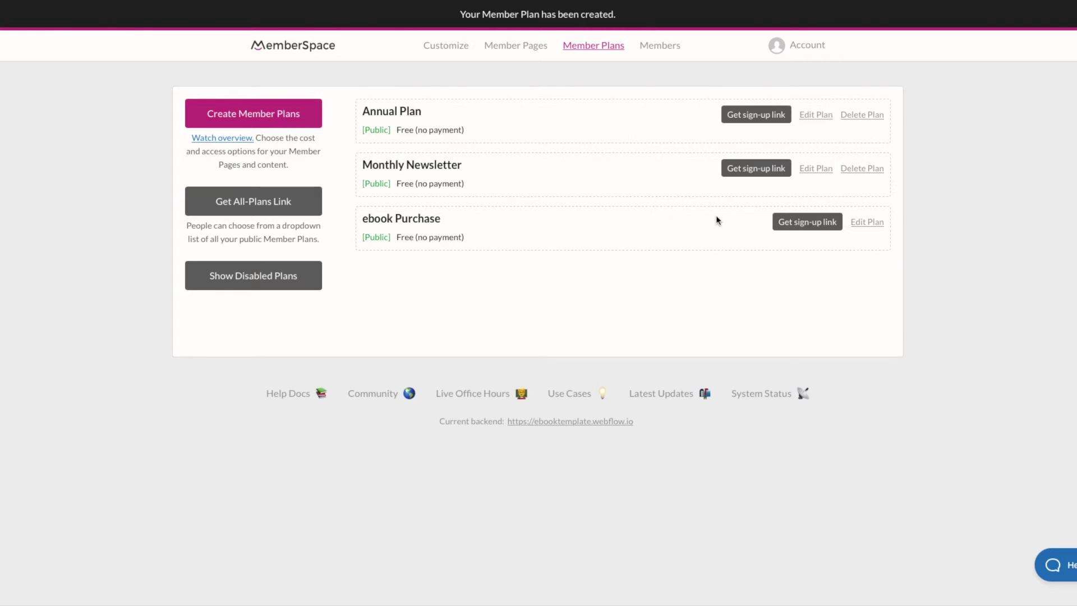
Copy the Monthly Newsletter plan's sign-up link from MemberSpace.
click(751, 169)
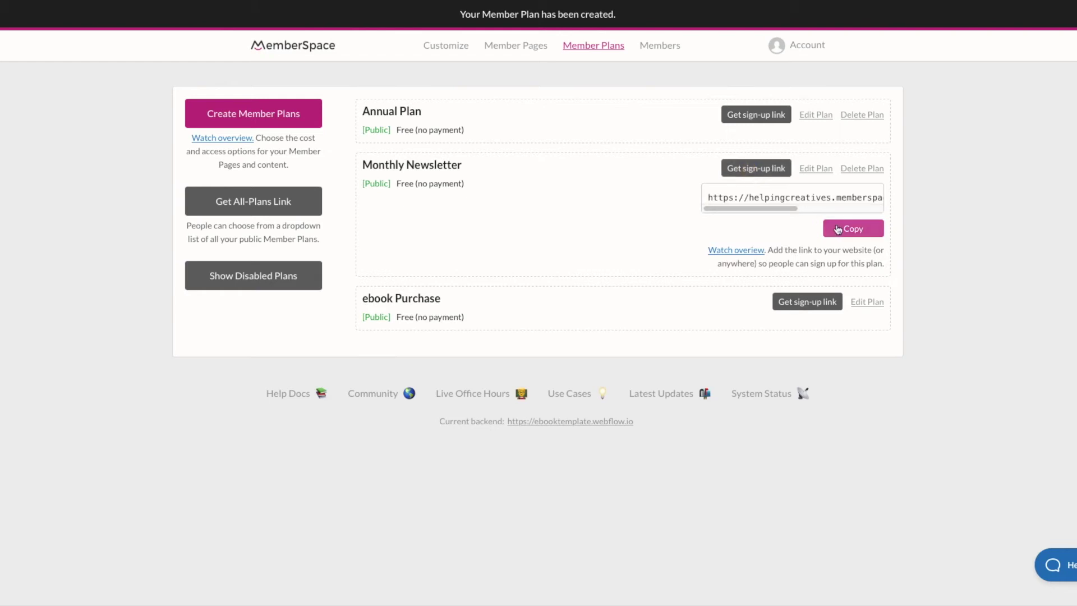
click(841, 229)
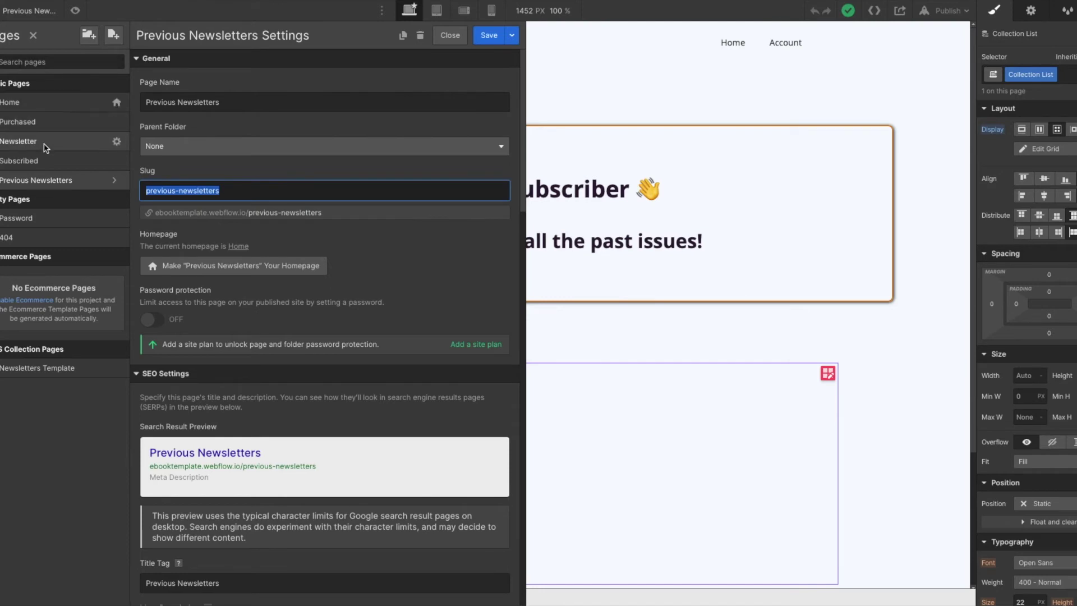
click(45, 145)
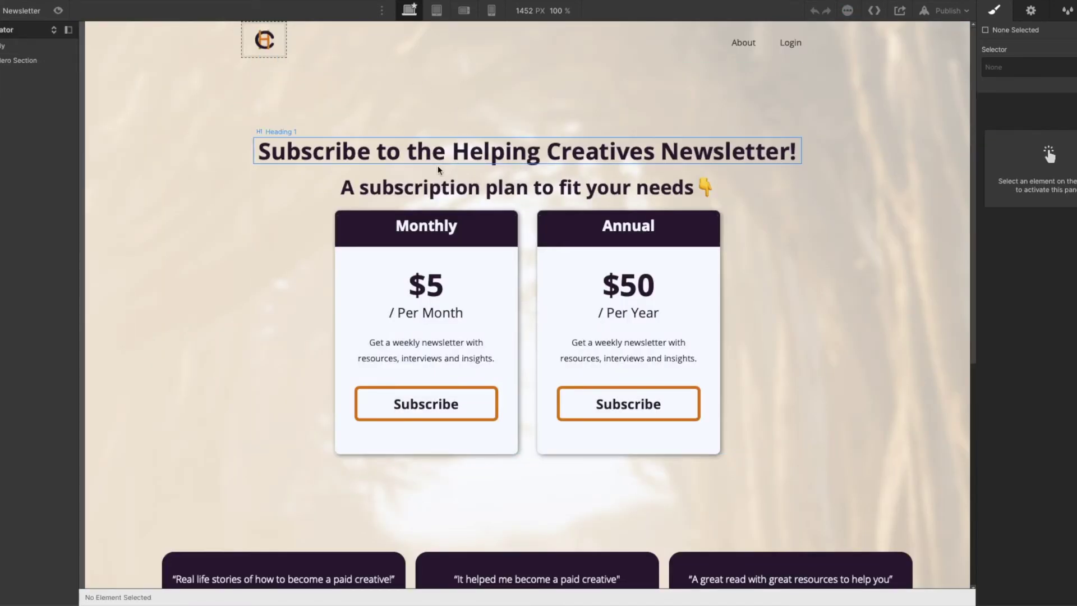
Replace the Monthly Subscribe button's URL with the Monthly Newsletter sign-up link.
click(419, 409)
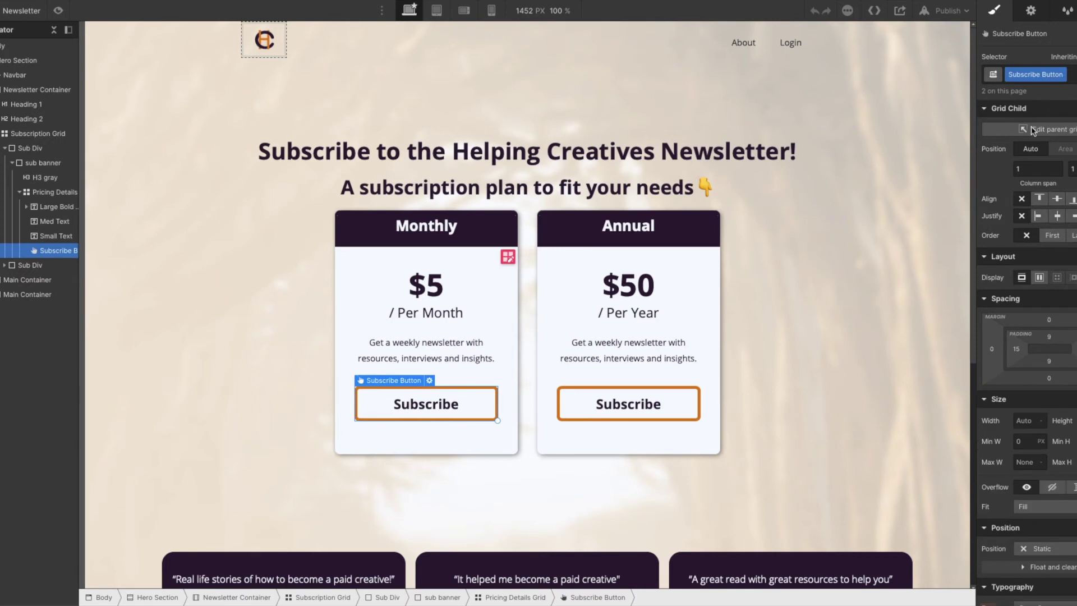
click(1031, 12)
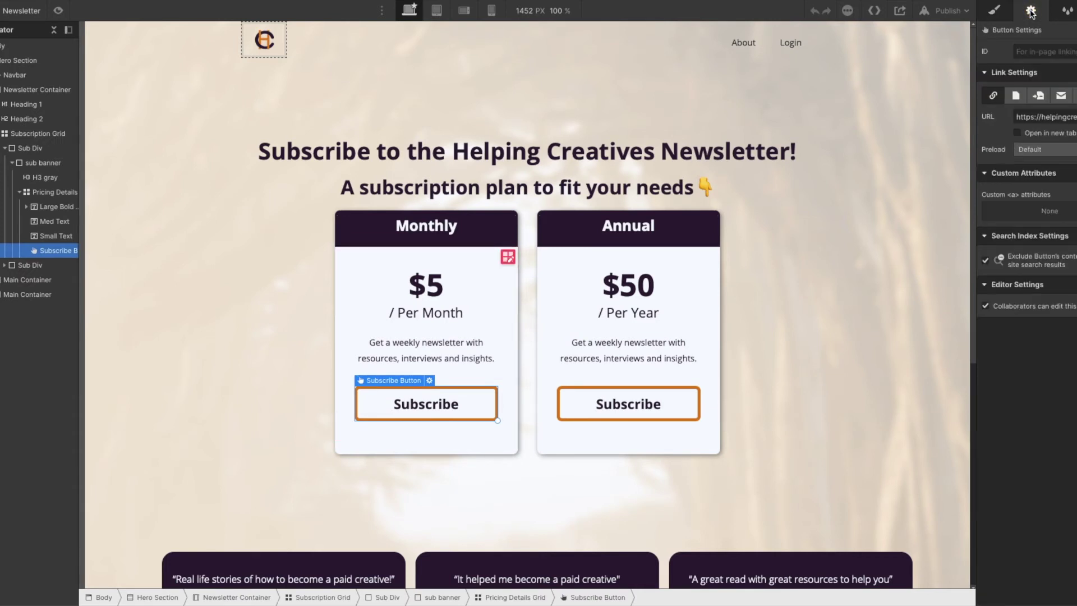
triple_click(1017, 118)
key(ctrl+v)
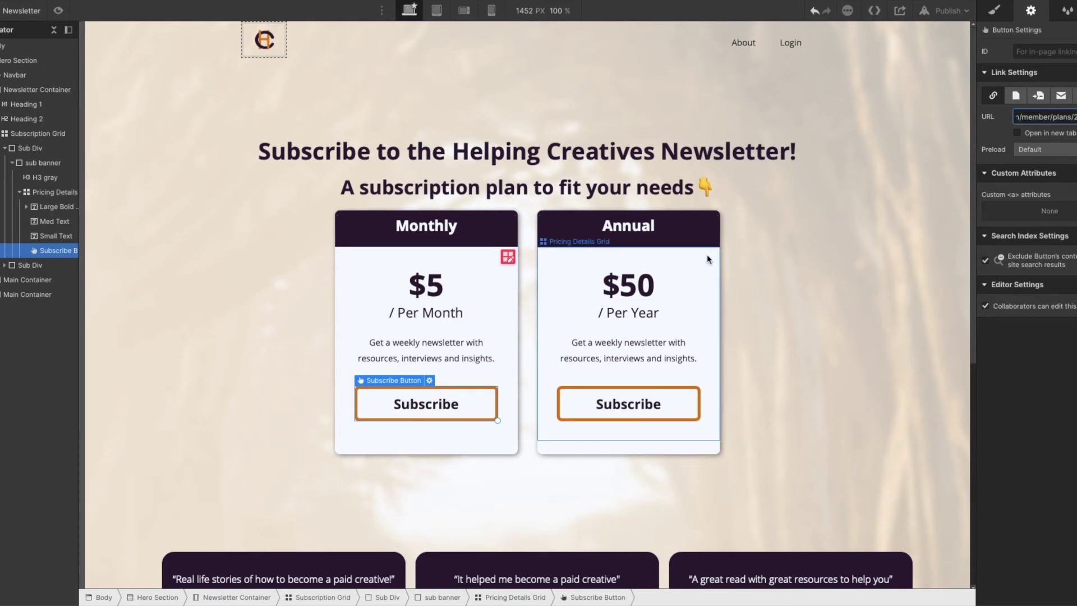
click(663, 401)
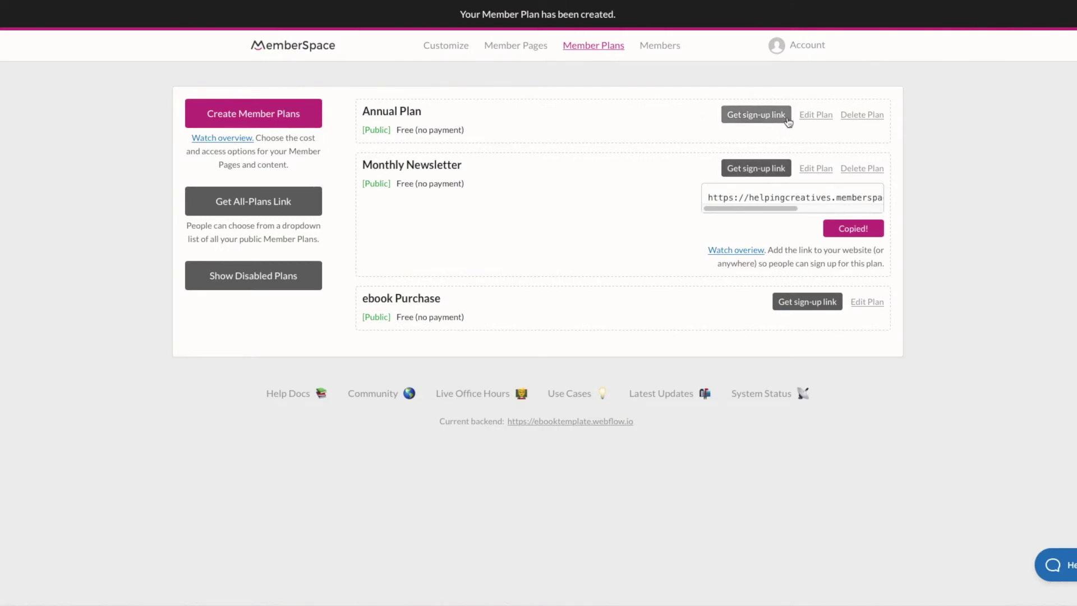
Copy the Annual Plan sign-up link and paste it as the Annual Subscribe button's URL.
click(778, 119)
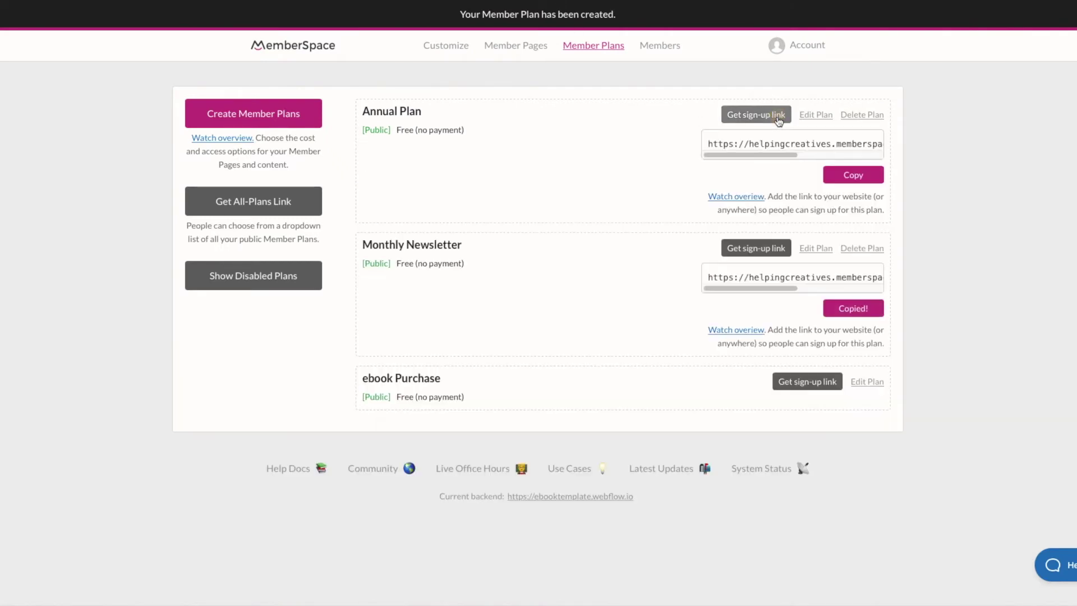
click(848, 177)
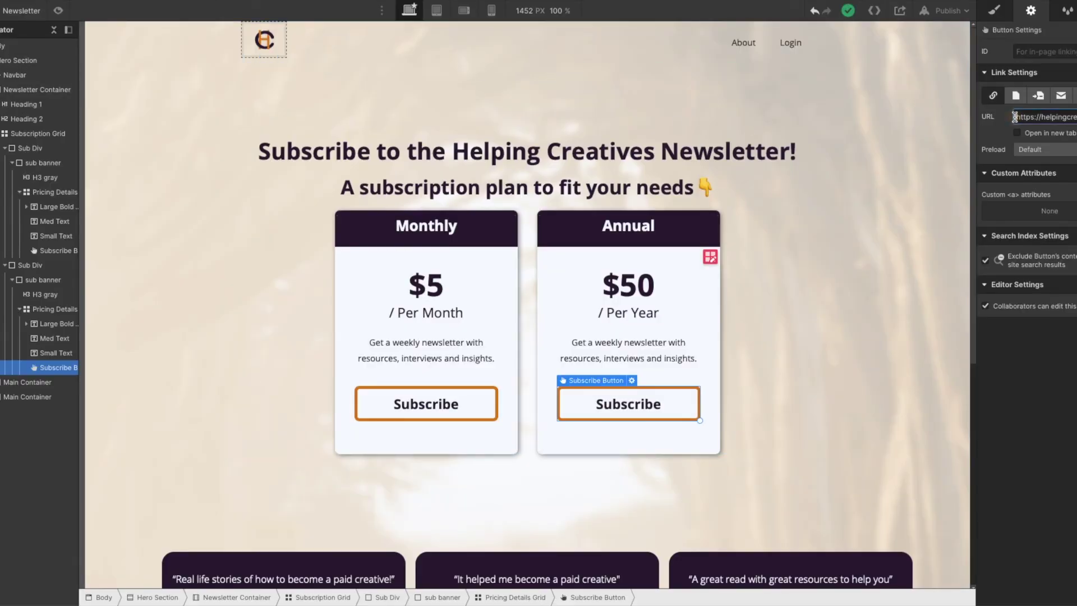
key(ctrl+v)
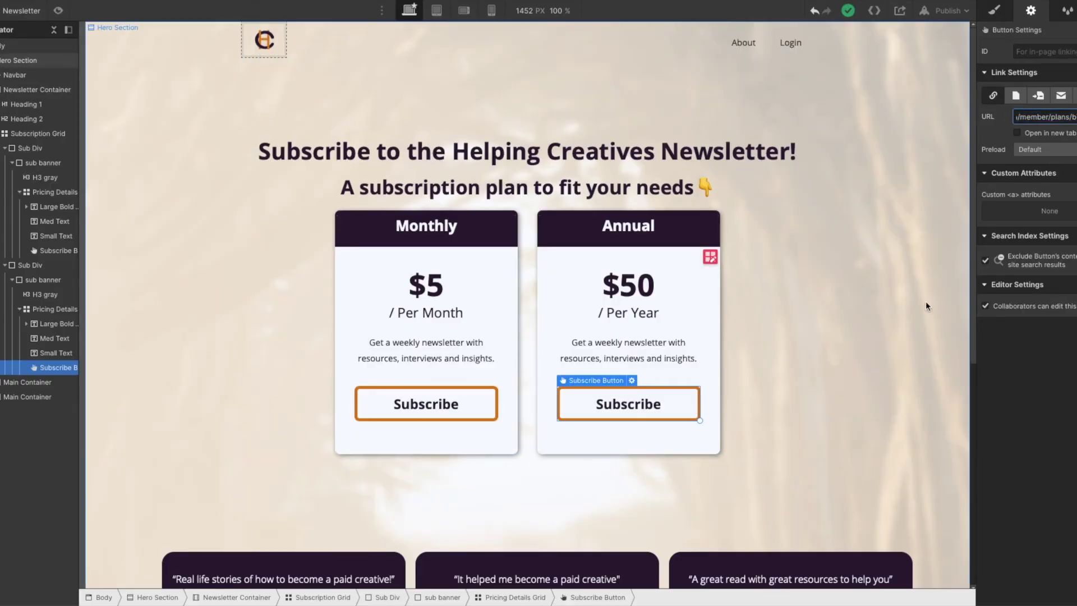
click(890, 316)
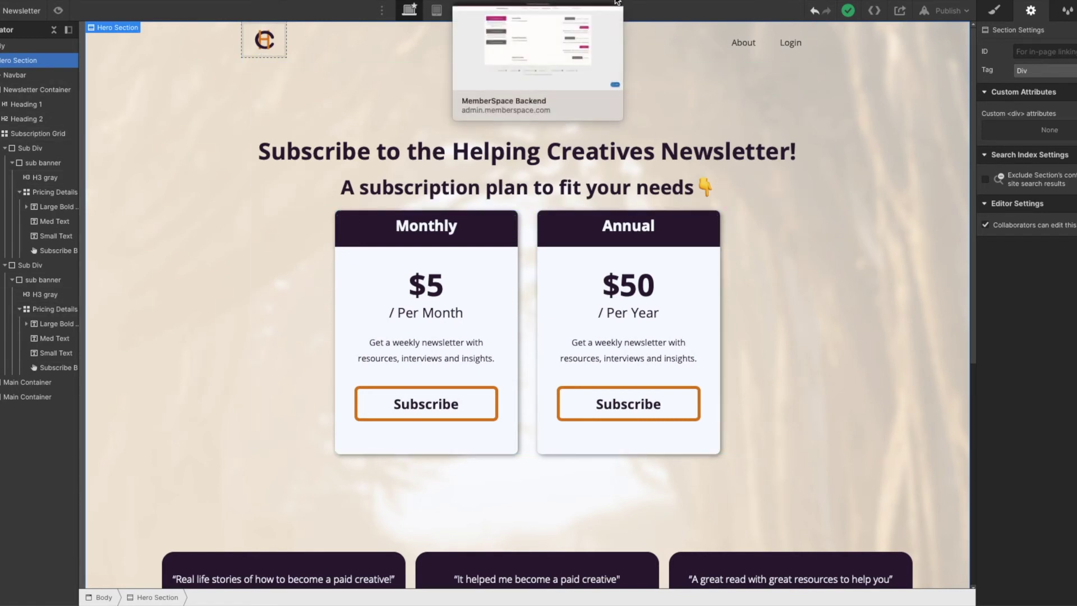
click(617, 2)
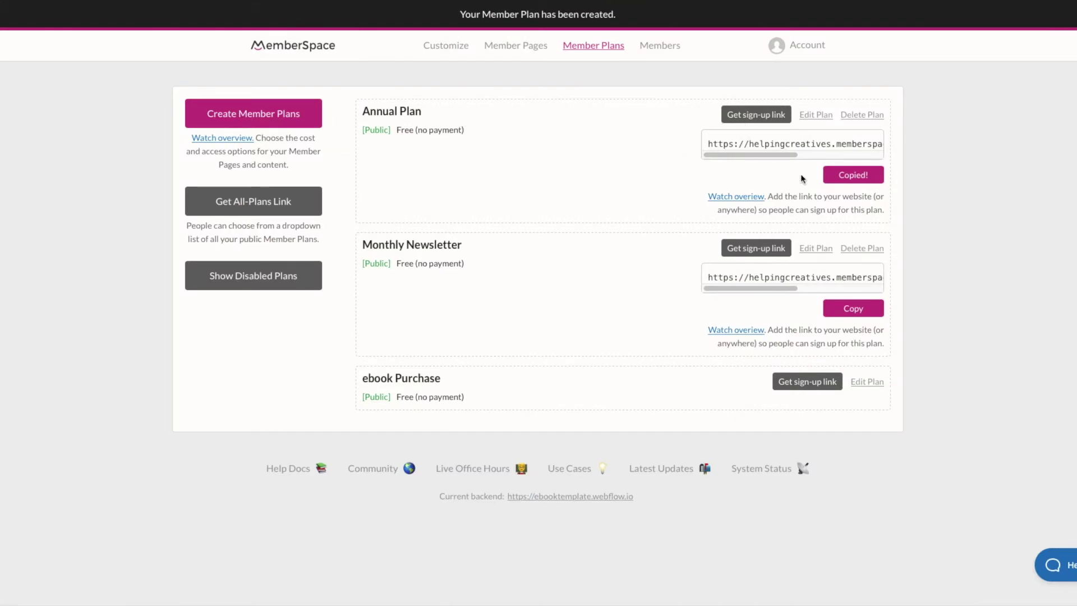
Collapse both sign-up links and select the Login / Account Popup link in Customize > Integrations > Webflow.
click(741, 117)
click(734, 162)
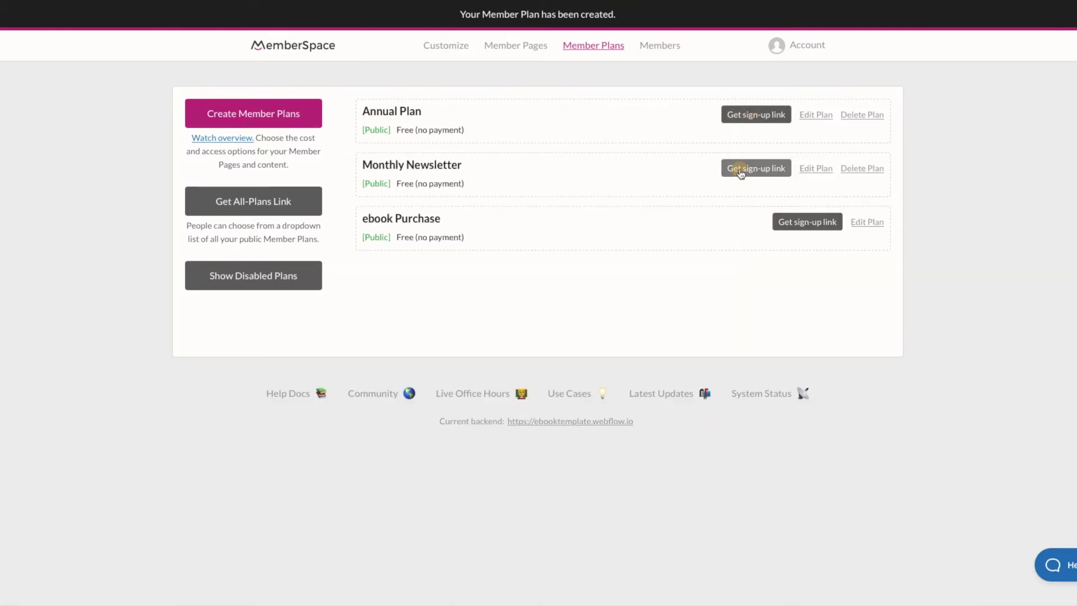
click(443, 47)
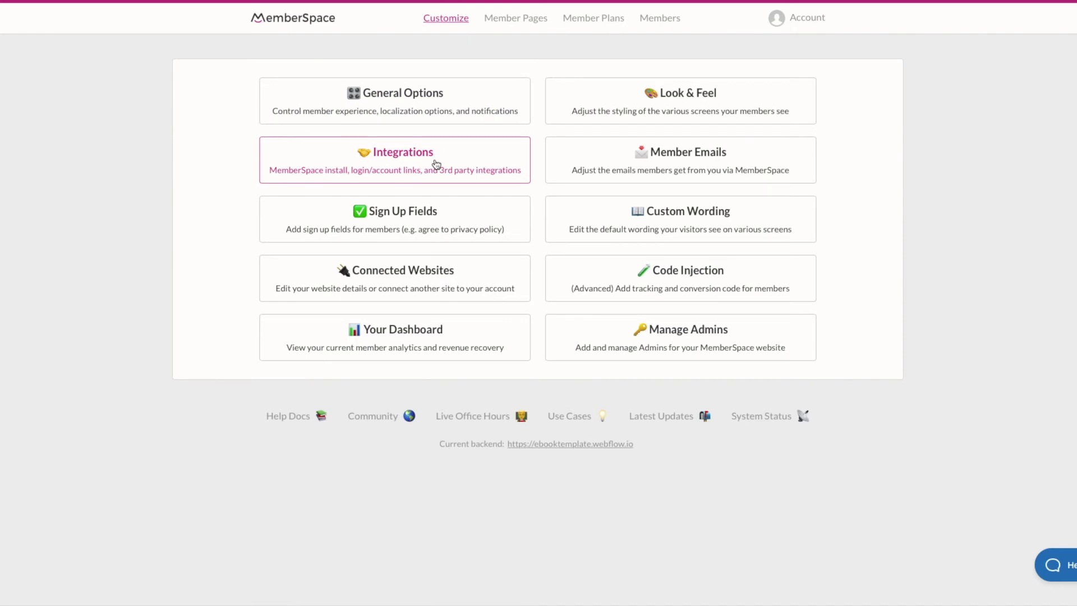
click(436, 161)
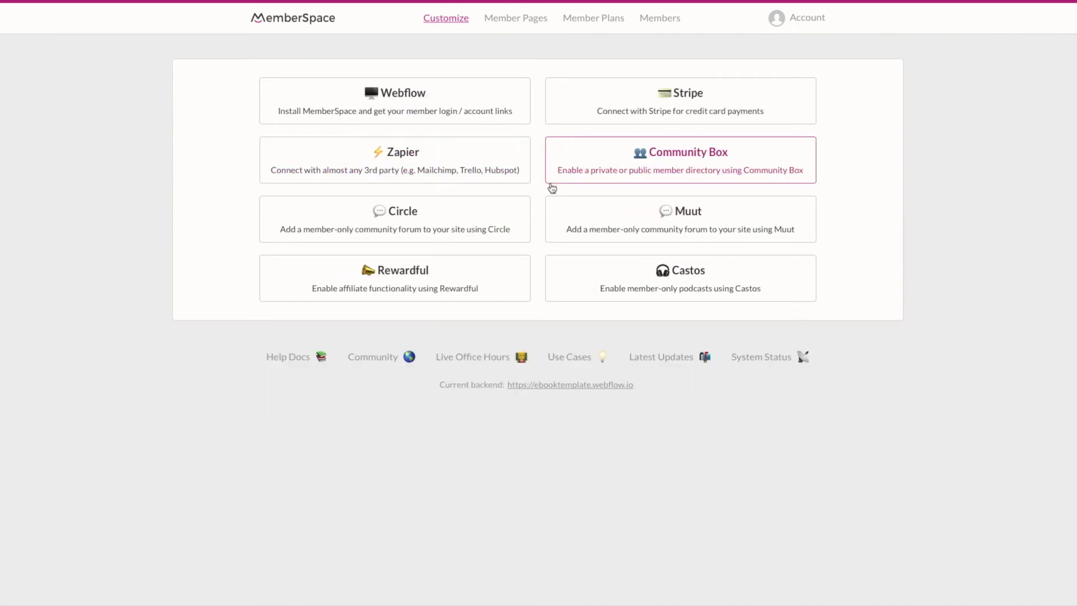
click(487, 105)
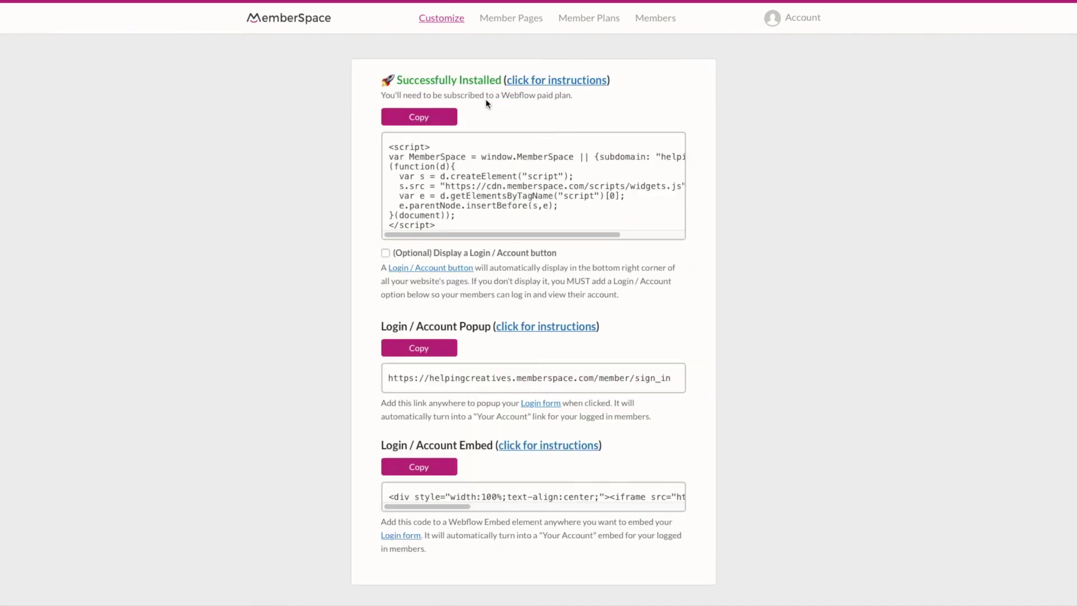
scroll(519, 375, down, 1)
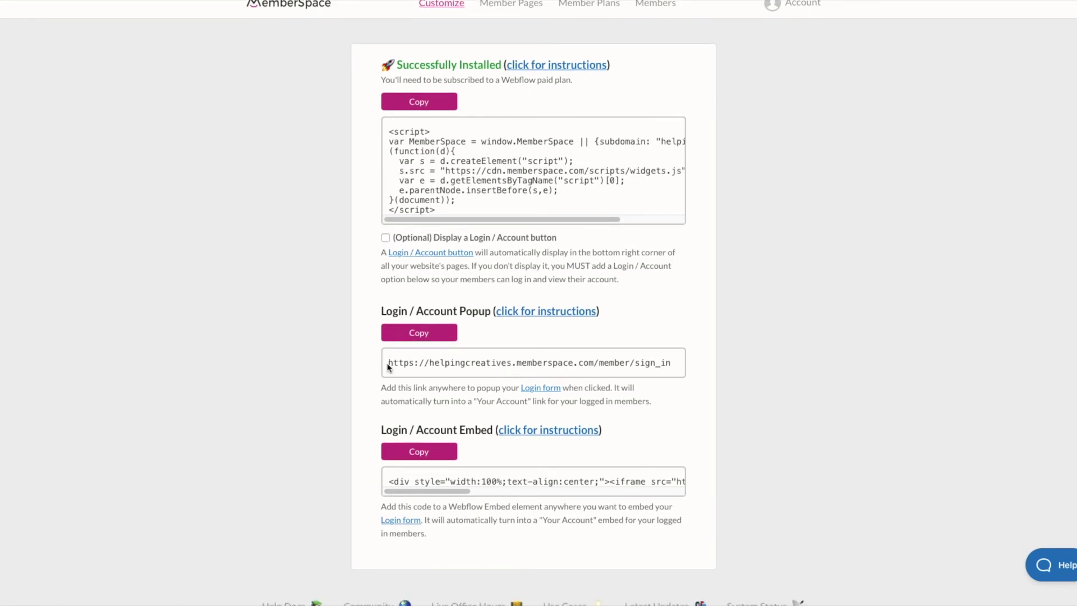
drag(388, 366, 779, 369)
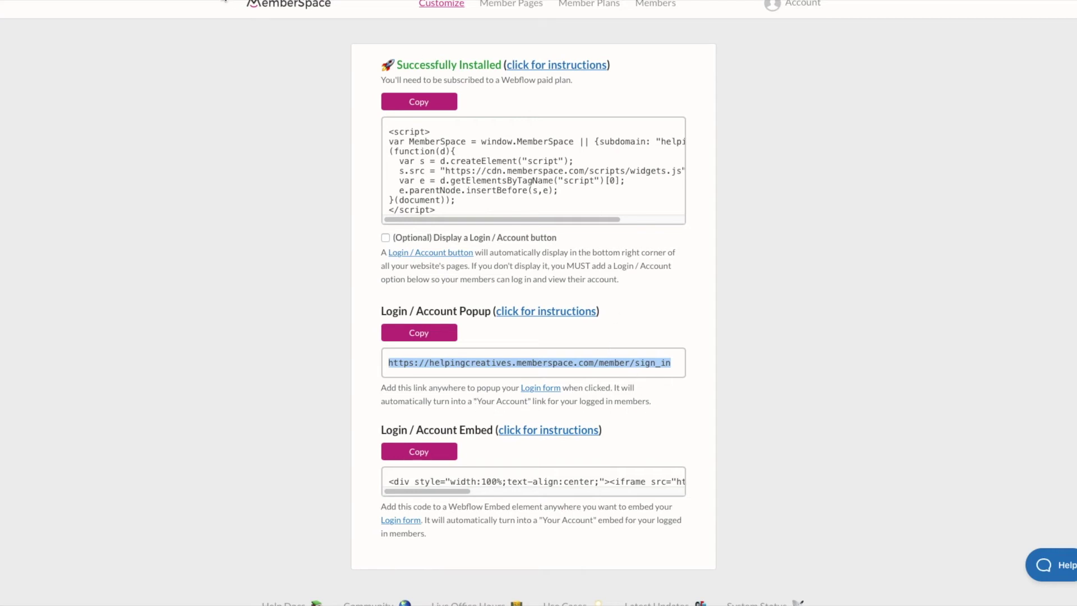
Point Webflow's Login nav link to the MemberSpace login popup URL.
click(223, 2)
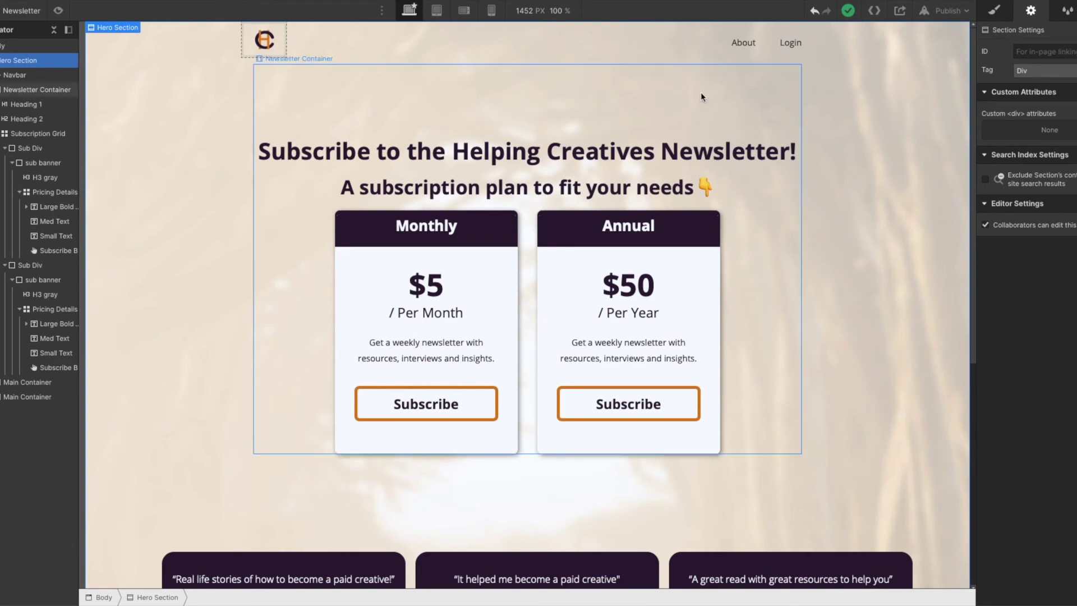
click(791, 41)
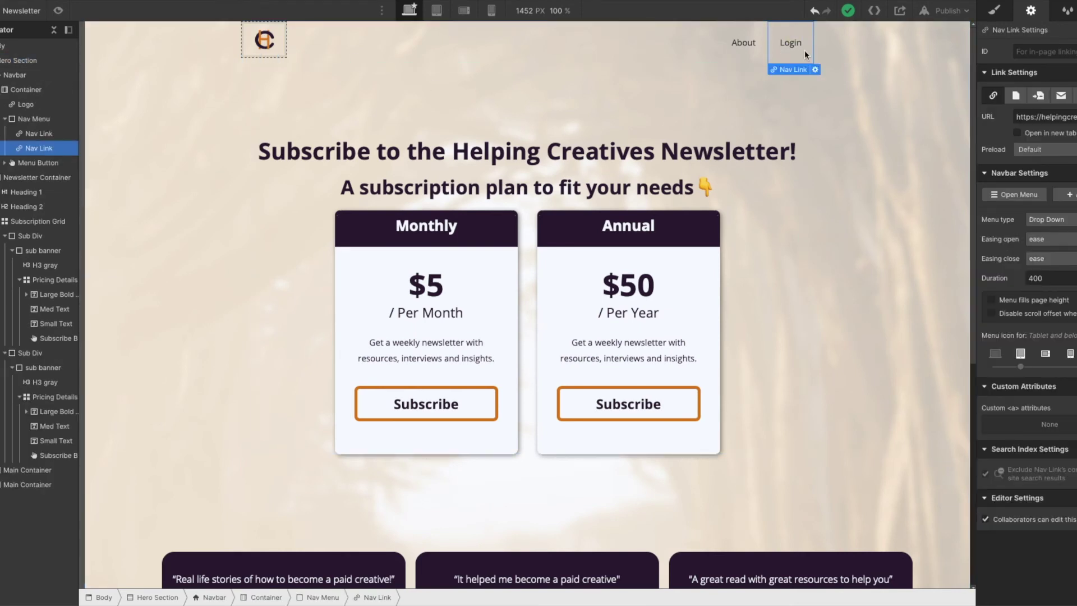
drag(1017, 116, 1076, 116)
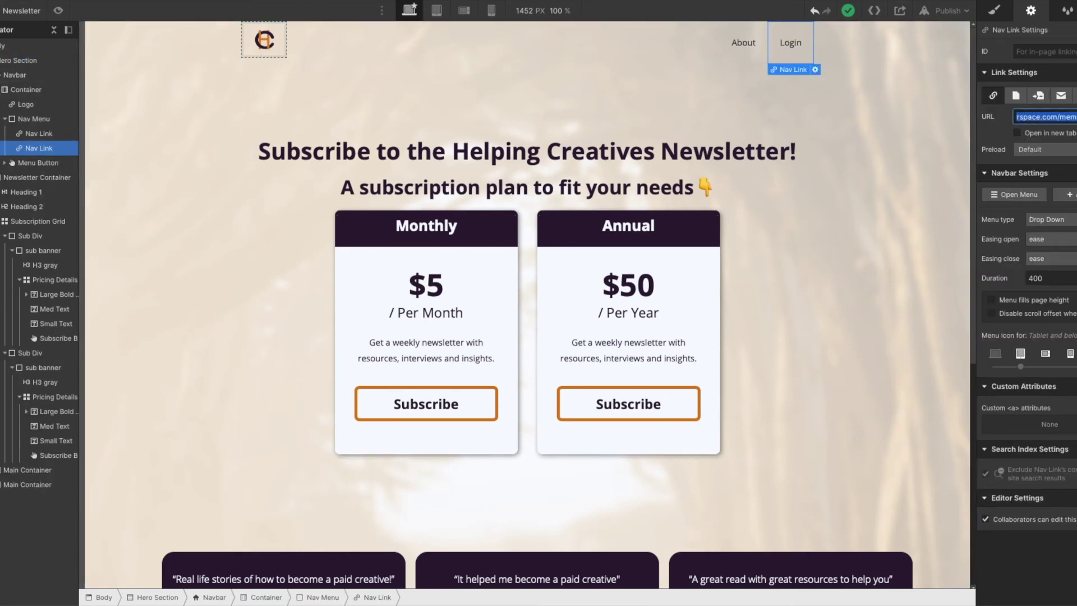
click(1076, 117)
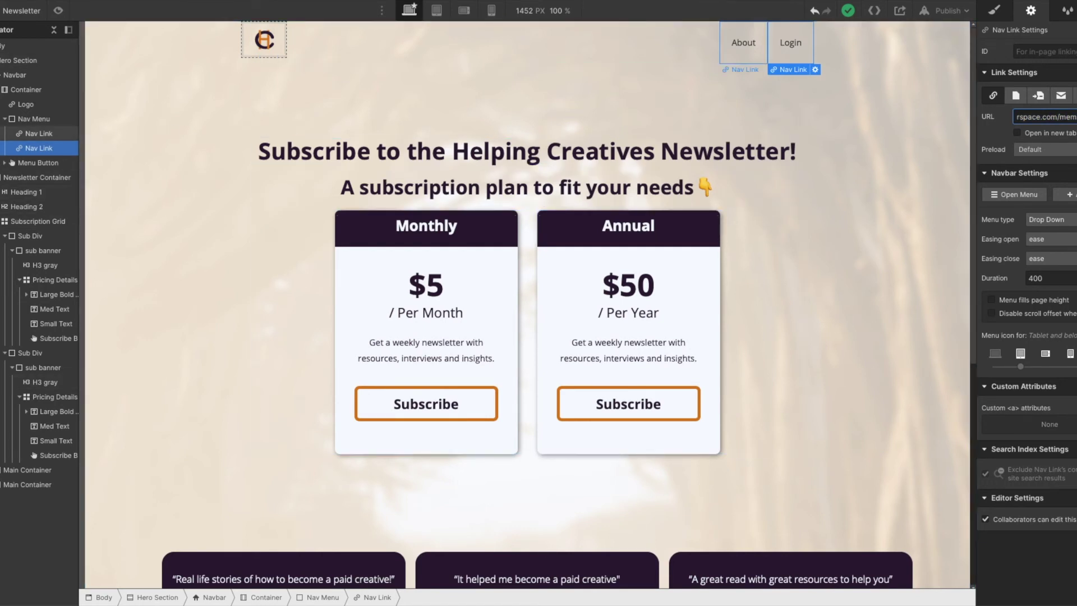
Point the Subscribed page's Account button to the same login popup URL.
key(p)
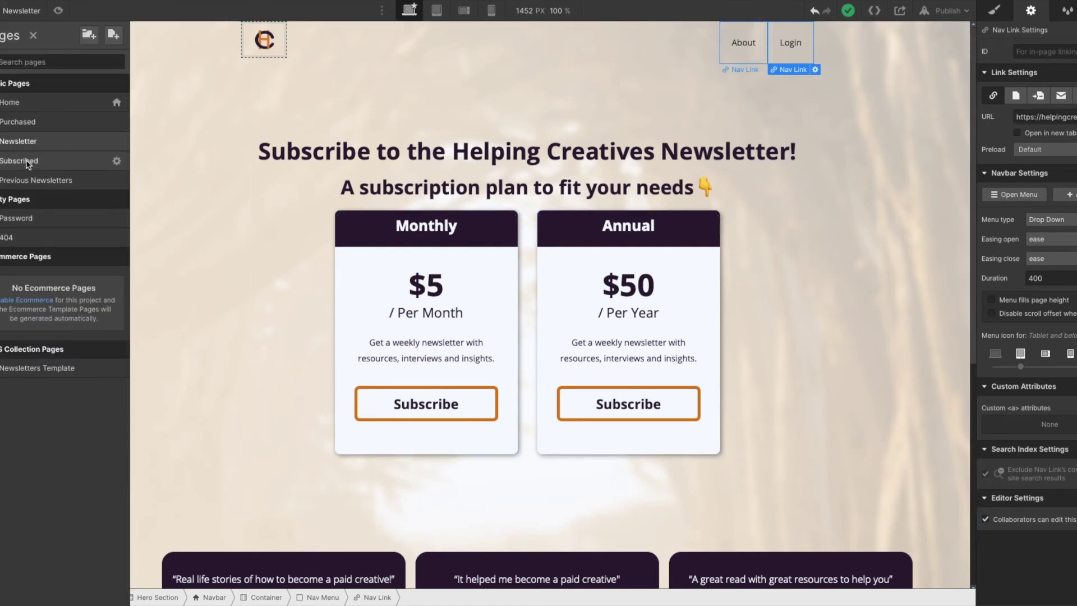
click(27, 161)
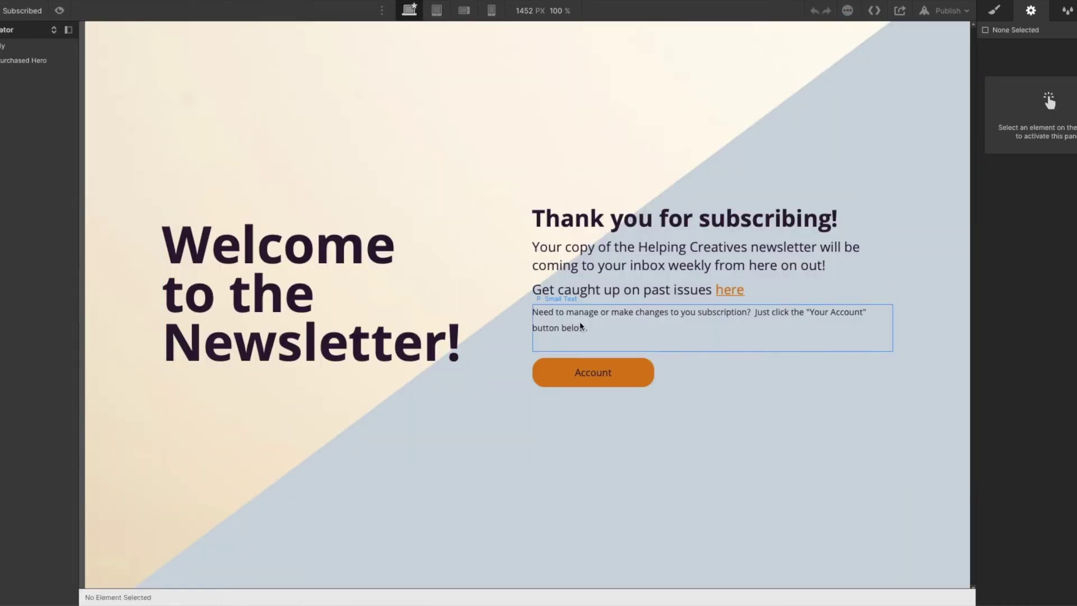
click(582, 379)
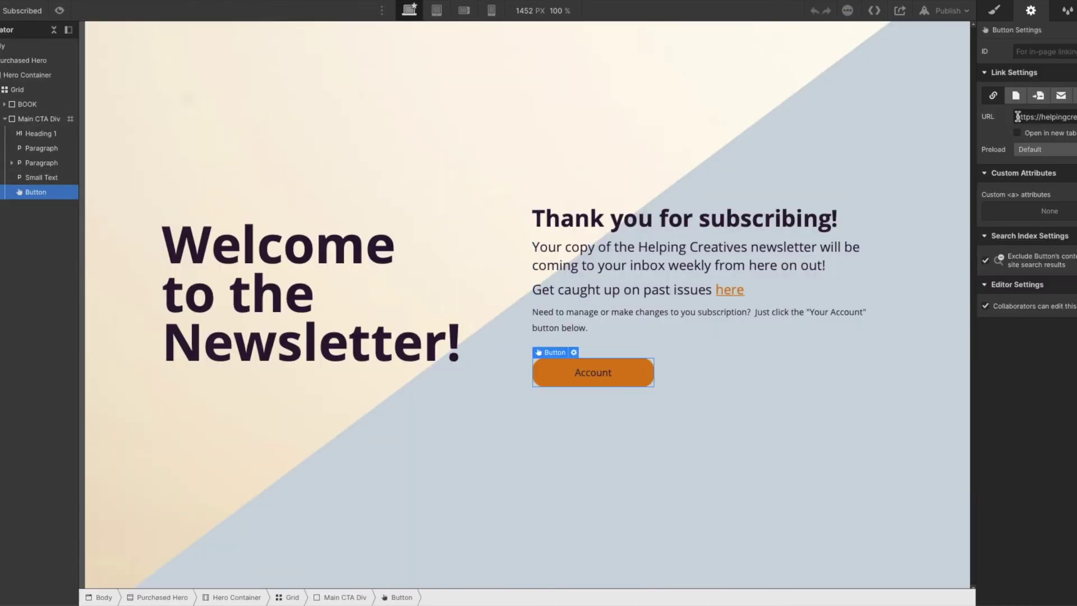
drag(1017, 118, 1076, 117)
click(1073, 116)
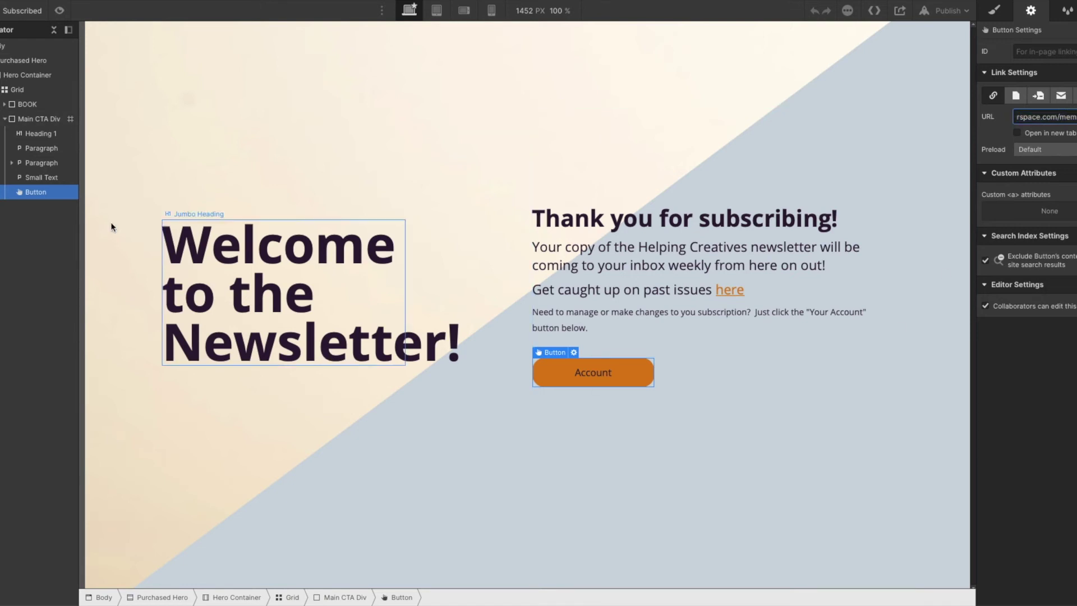
key(p)
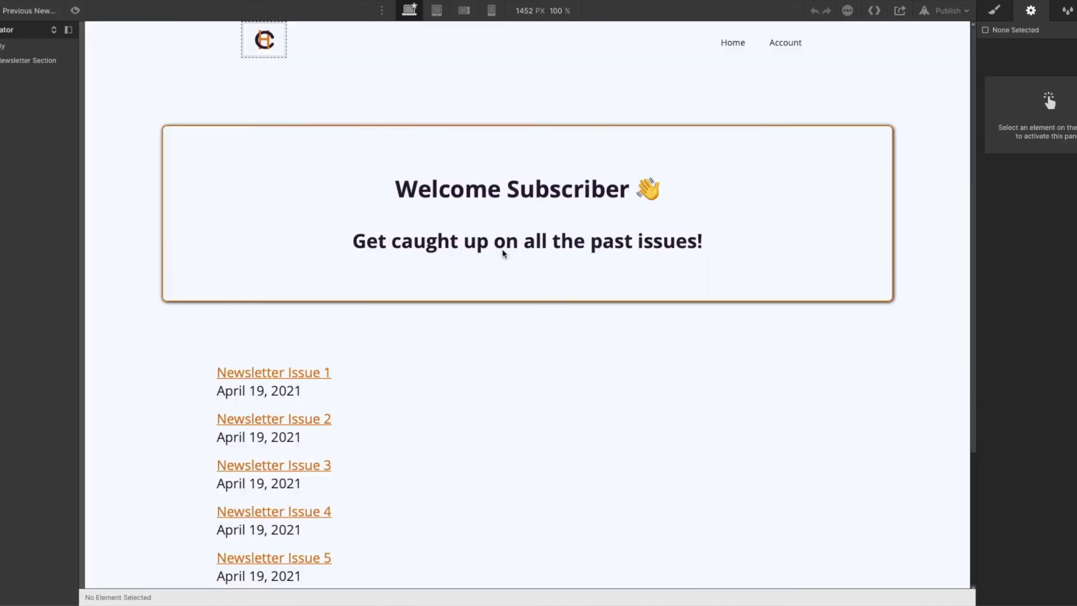
Link the Account nav link to the pasted login popup URL, then show the Newsletter page.
click(804, 43)
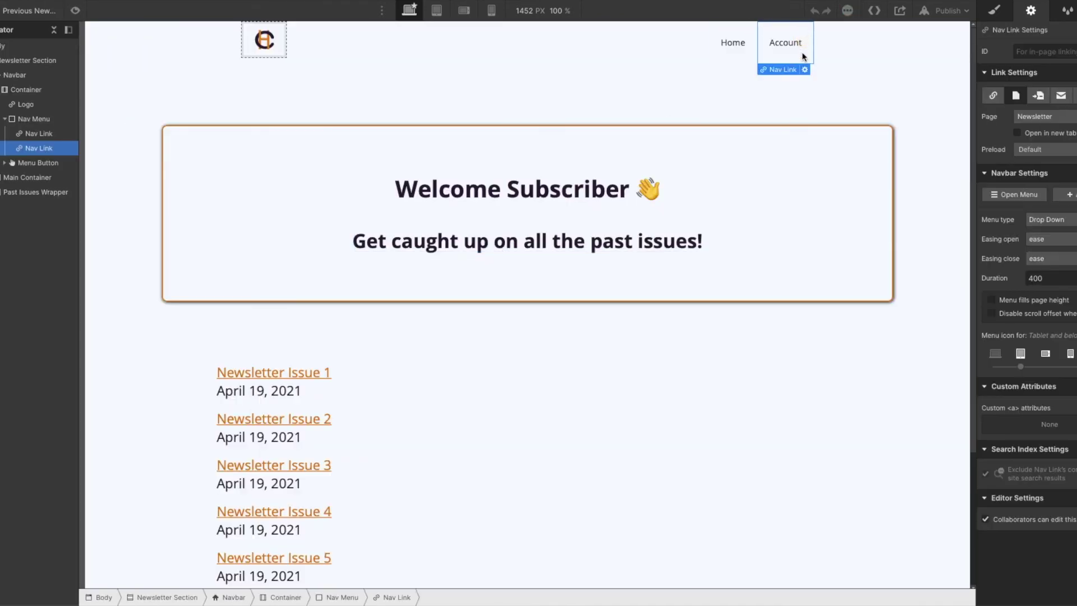
click(995, 97)
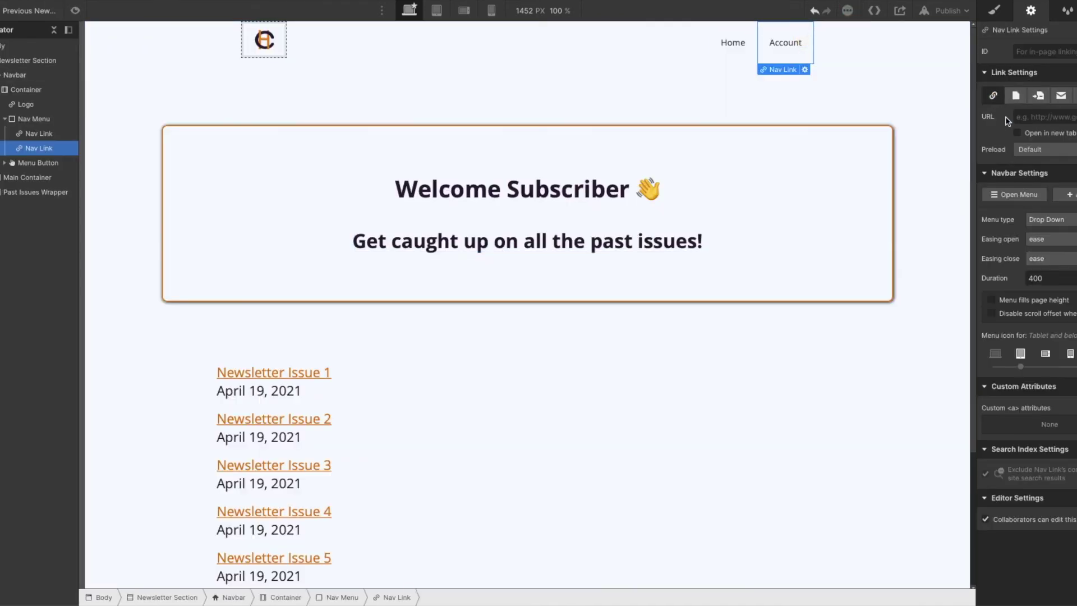
key(ctrl+v)
click(928, 121)
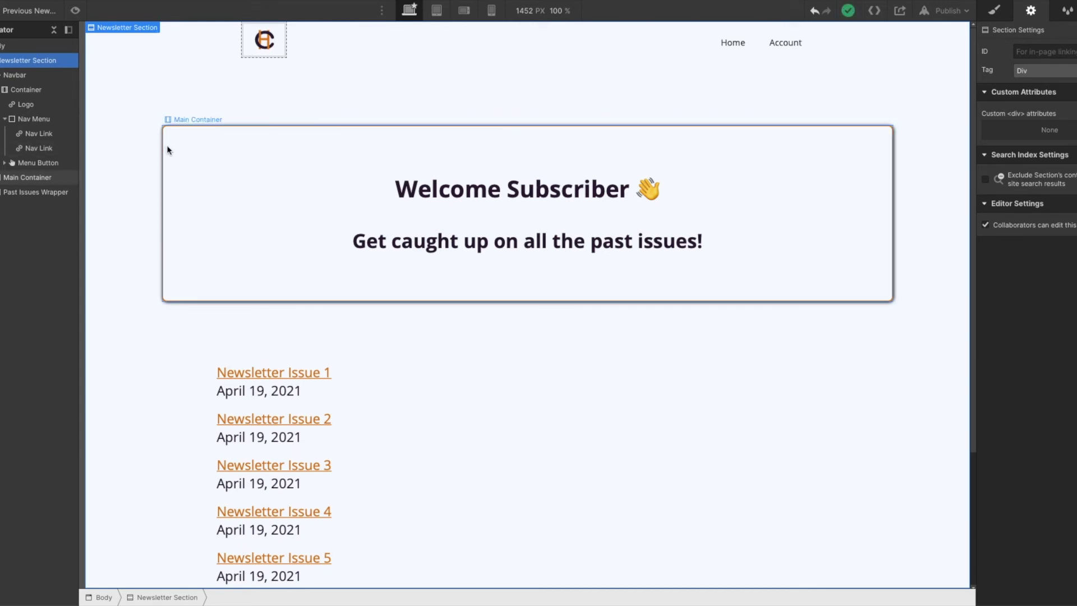
scroll(164, 165, down, 2)
scroll(164, 164, up, 2)
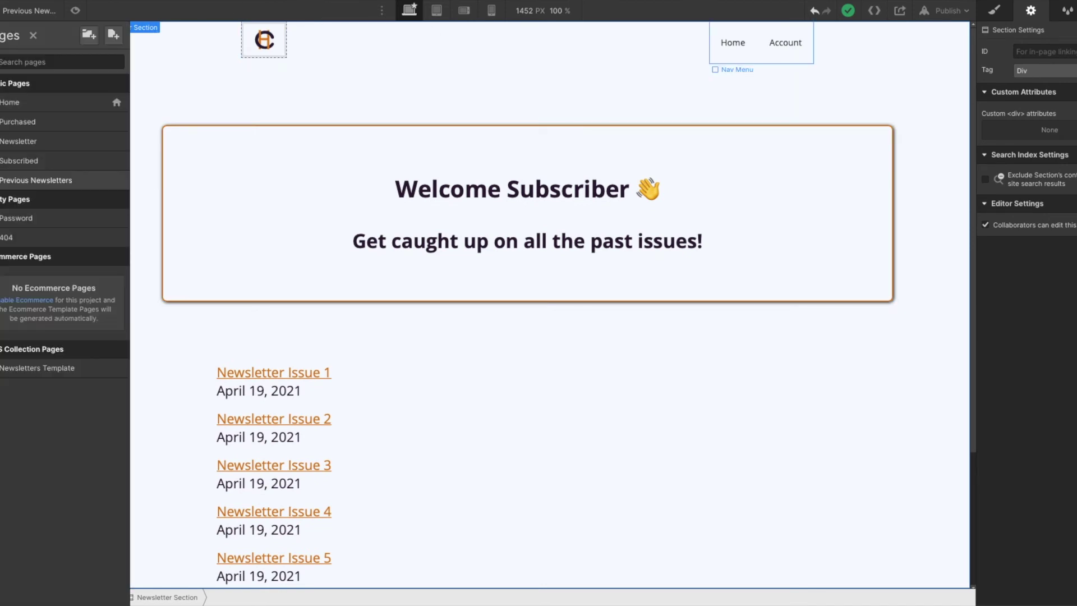
key(p)
click(19, 142)
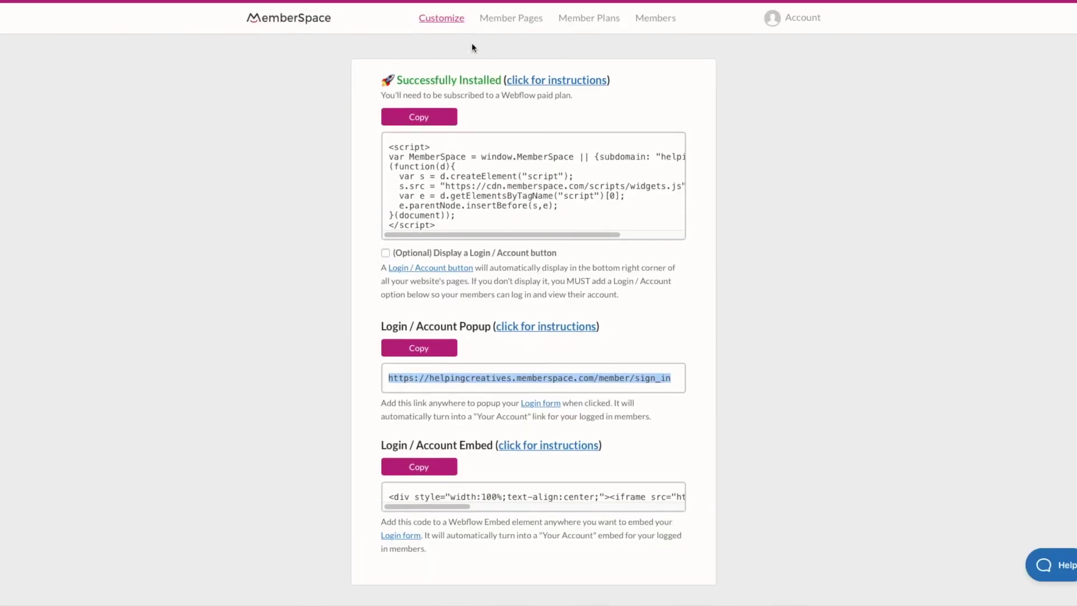
Go to Customize › Sign Up Fields and start a new custom sign-up field.
click(448, 18)
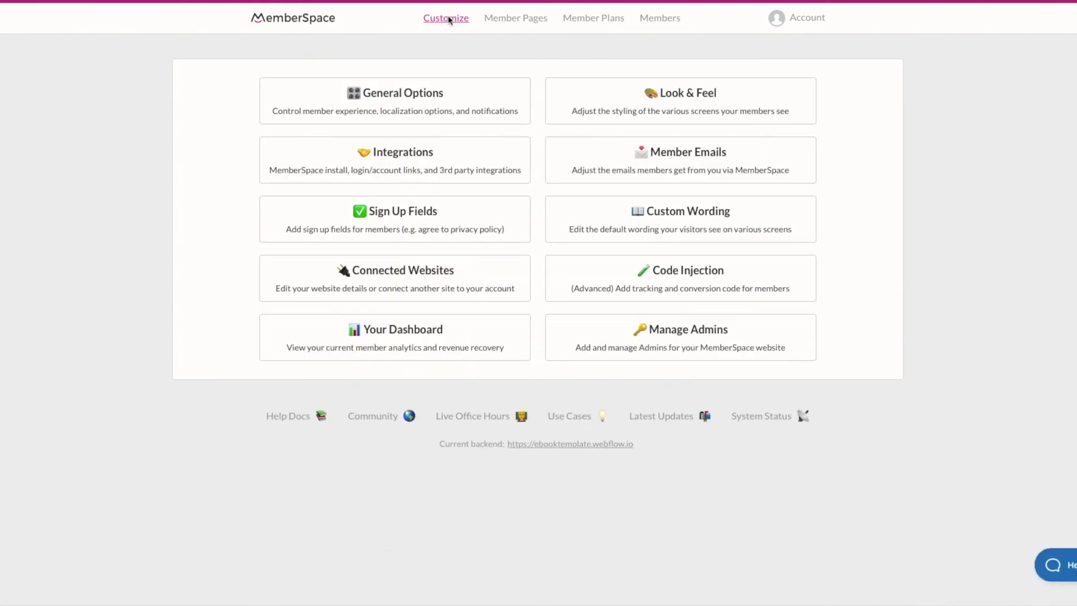
click(442, 223)
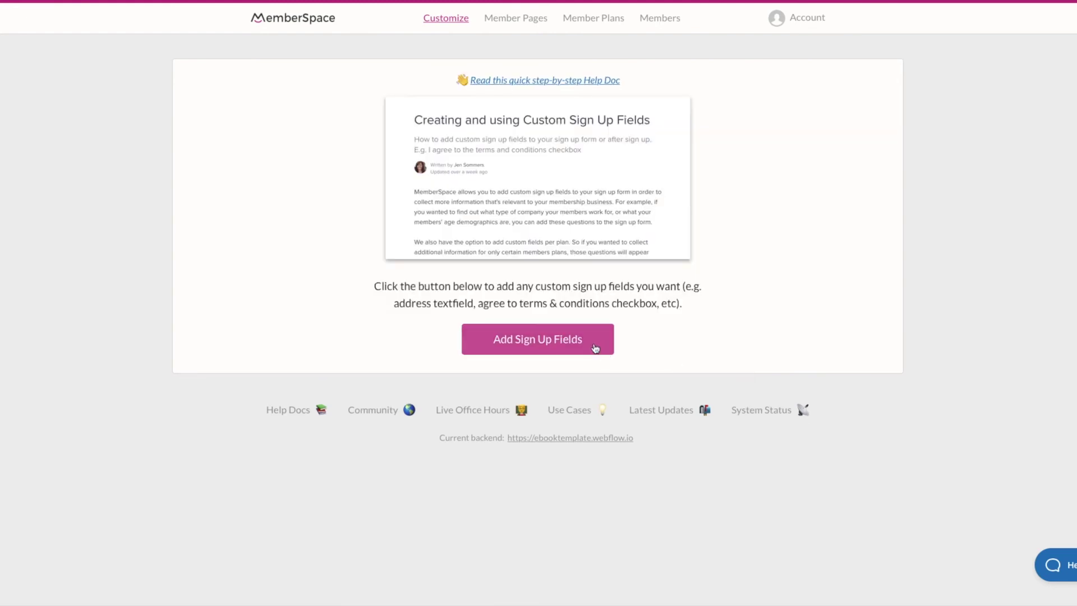
click(505, 341)
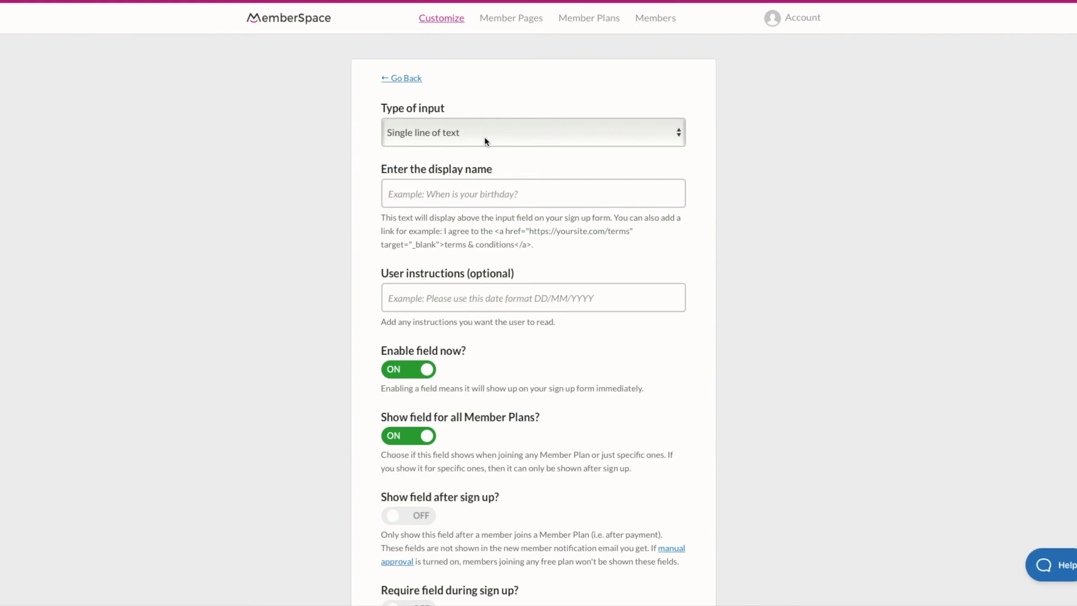
Make the new field a Checkbox named 'Privacy Policy'.
click(486, 140)
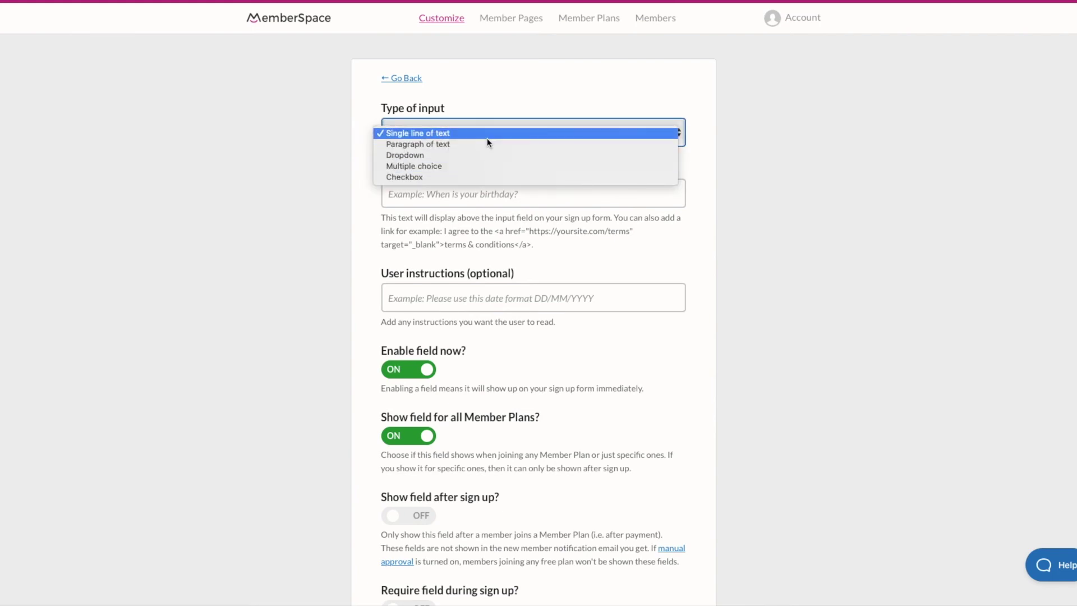
click(465, 176)
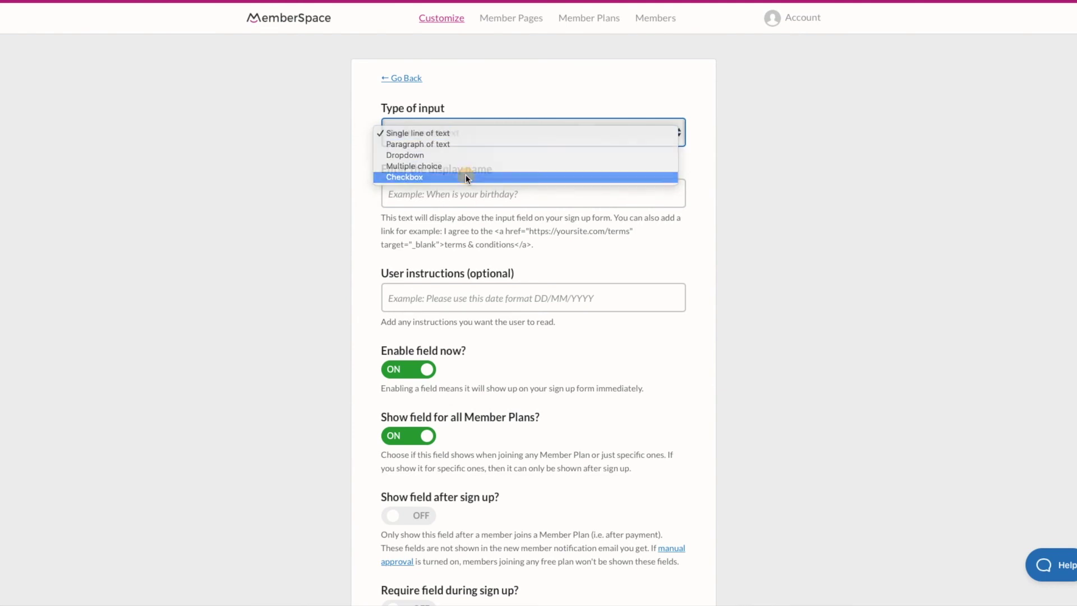
click(458, 194)
text(P)
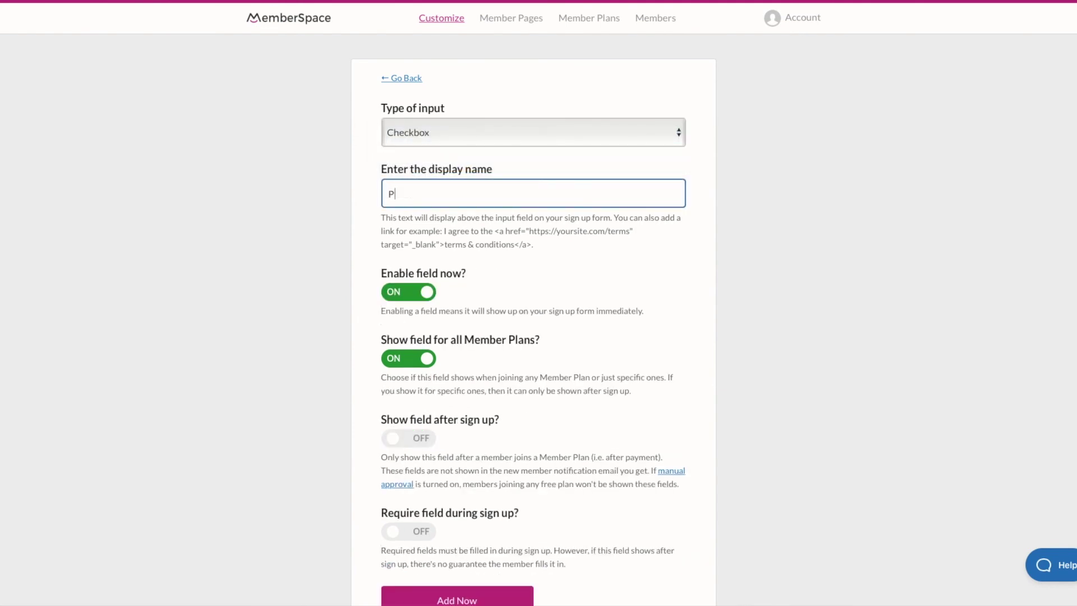
text(rivacy p)
key(BackSpace)
text(Policy)
scroll(491, 293, down, 1)
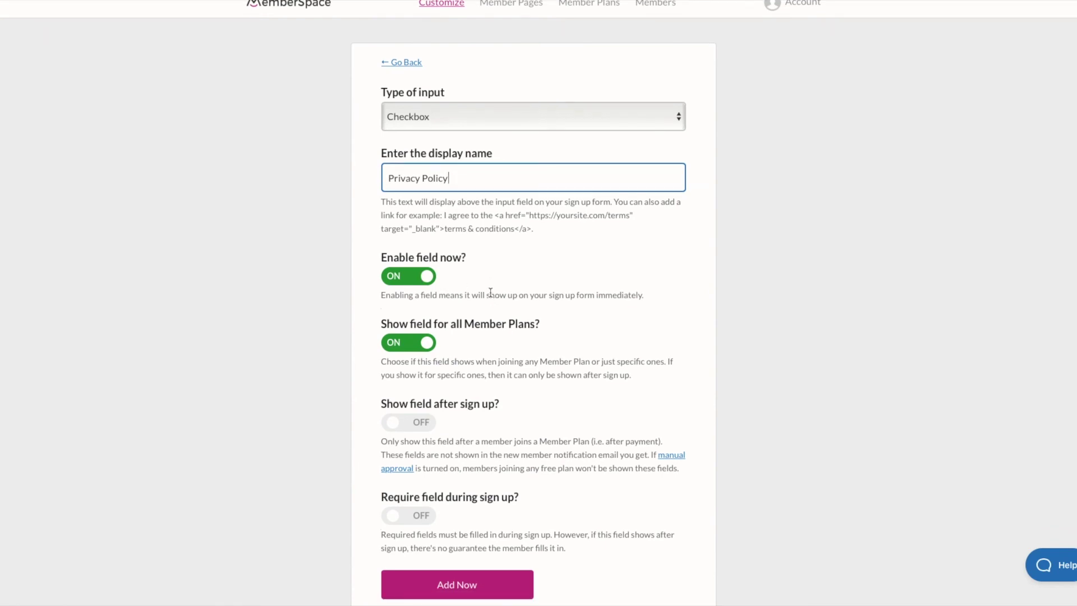
scroll(516, 364, down, 1)
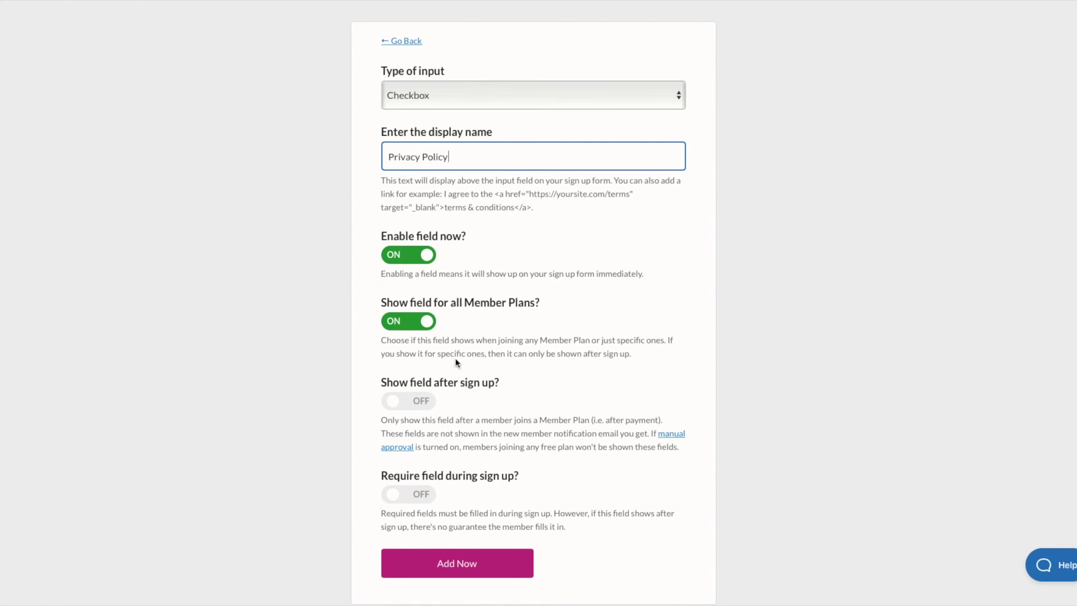
Limit the field to the Helping Creatives Newsletter plan and make it required.
click(427, 323)
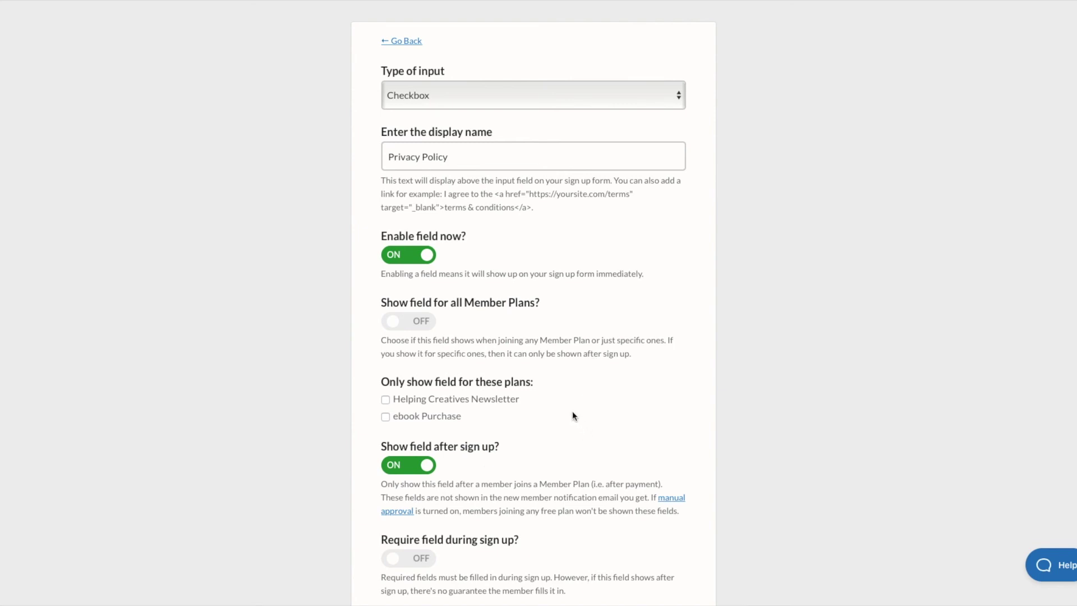
click(387, 400)
scroll(611, 394, down, 2)
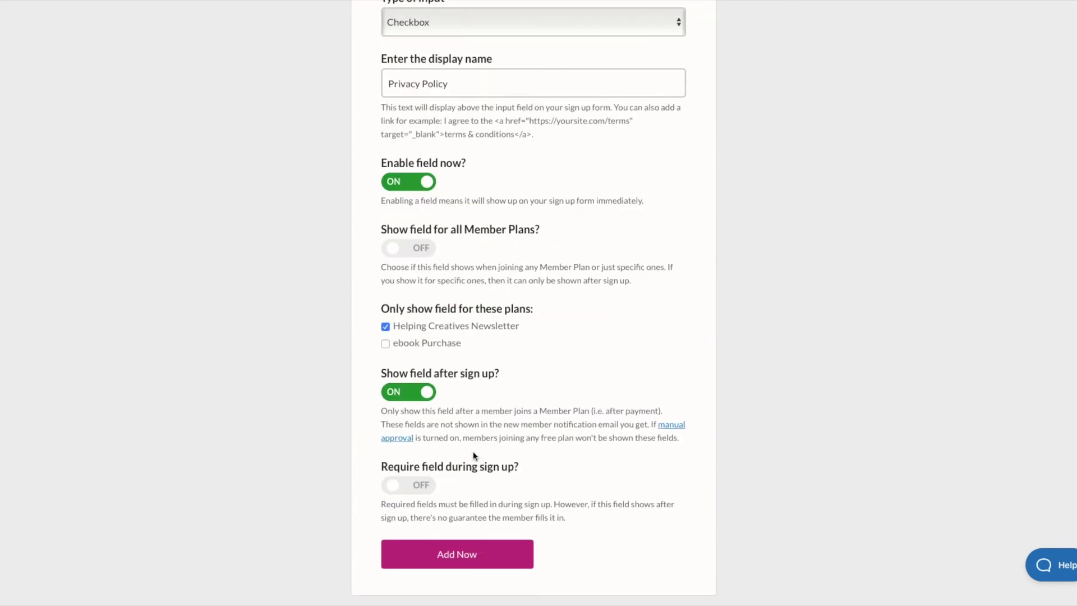
click(393, 487)
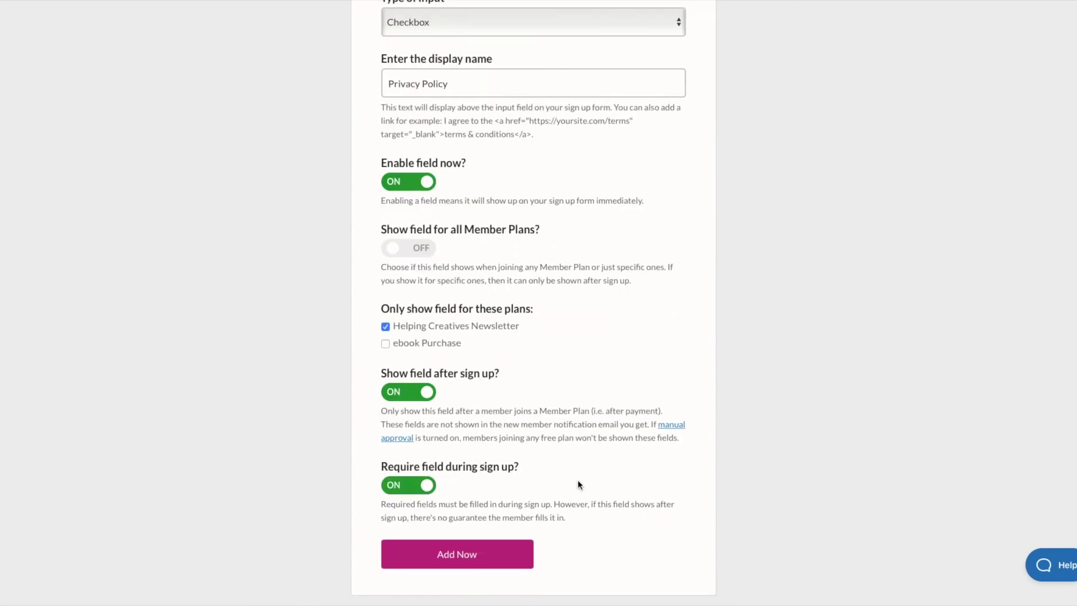
scroll(609, 372, up, 1)
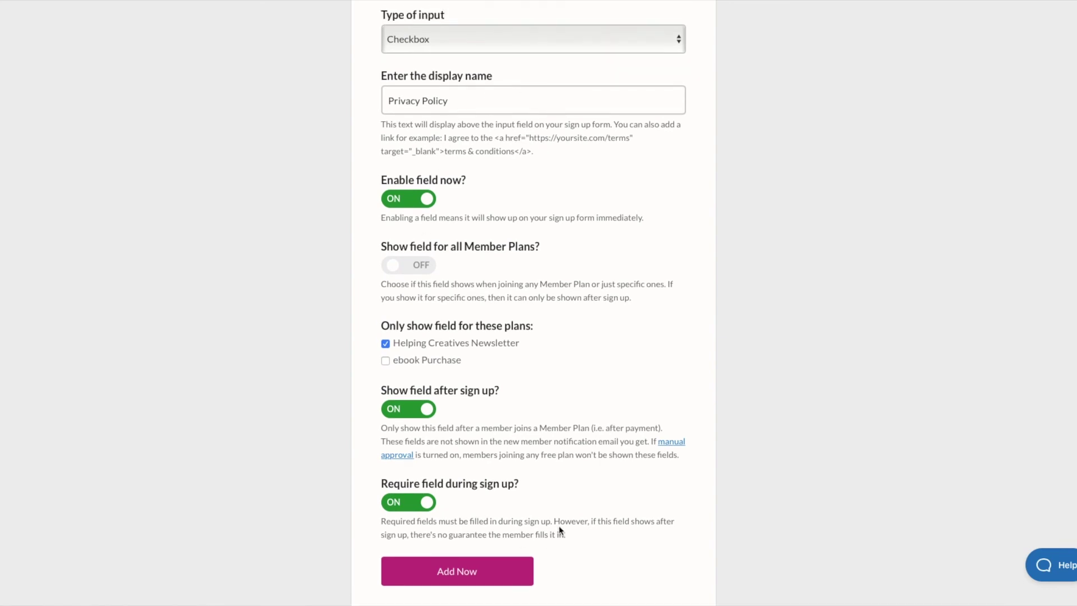
scroll(566, 507, up, 1)
scroll(566, 508, down, 1)
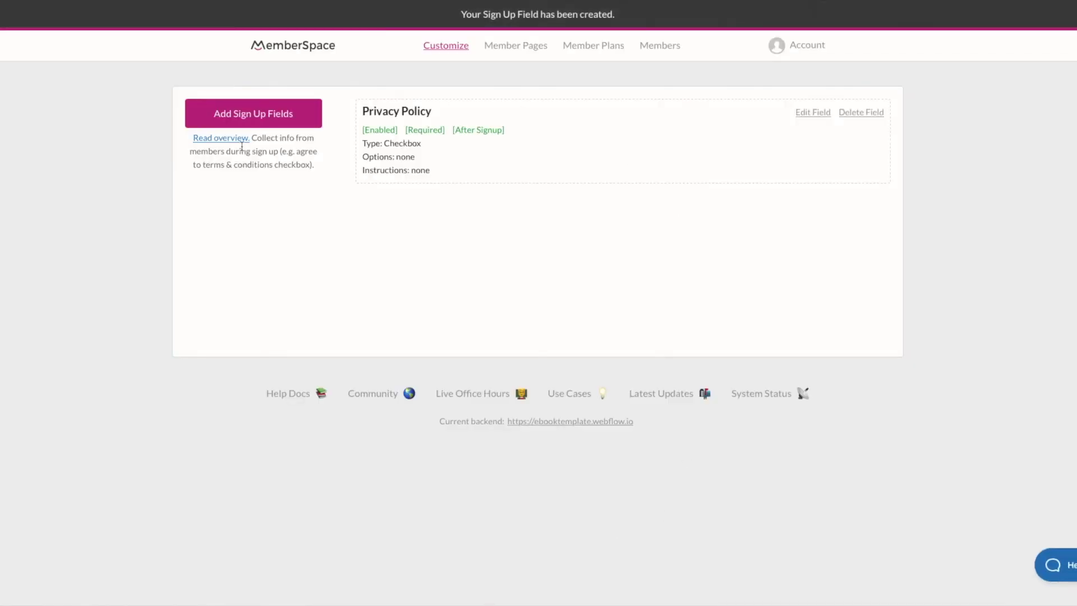
Leave the blank sign-up field form and open the popup Look & Feel settings.
click(261, 117)
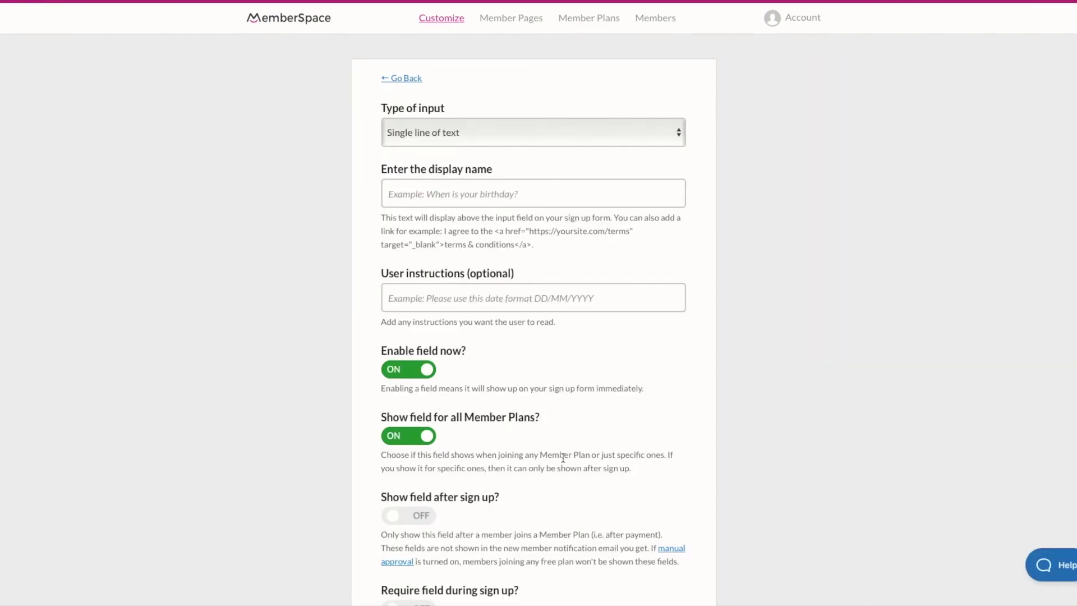
scroll(563, 458, down, 2)
scroll(563, 458, down, 2)
scroll(565, 459, up, 4)
click(397, 79)
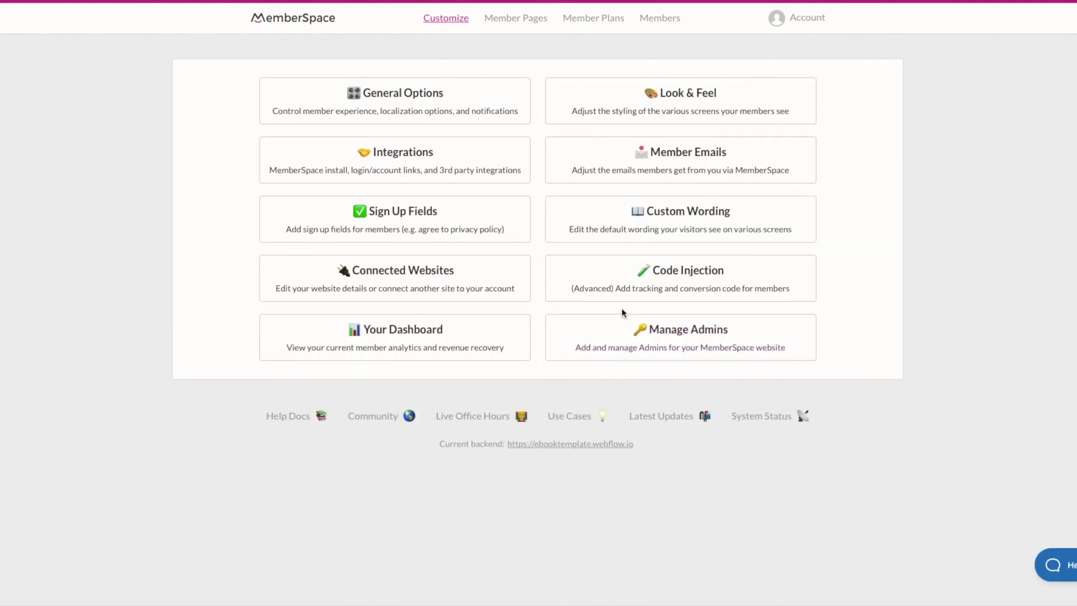
click(721, 113)
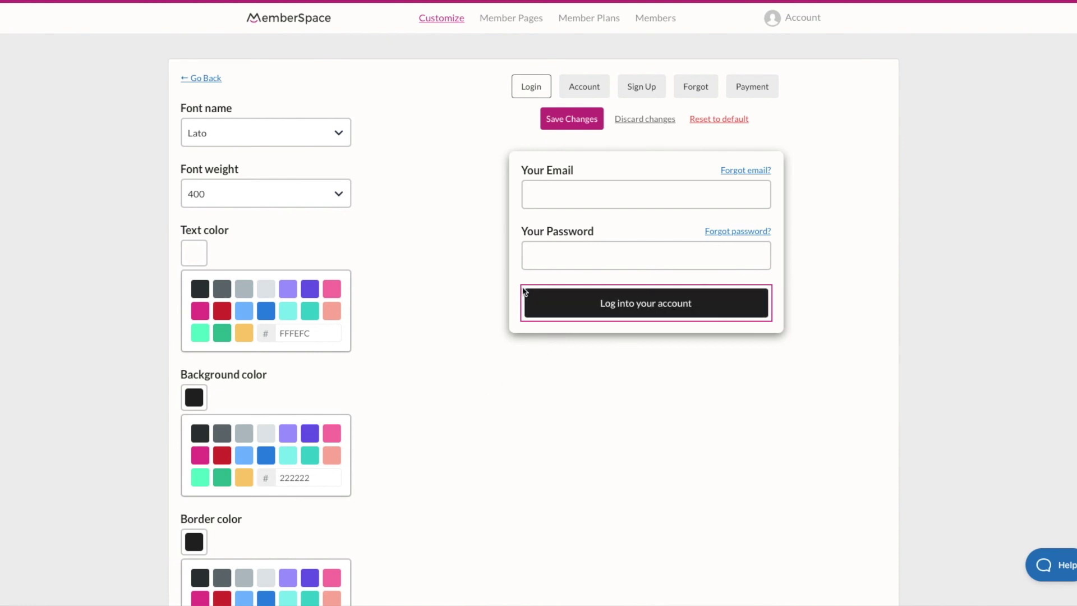
click(541, 251)
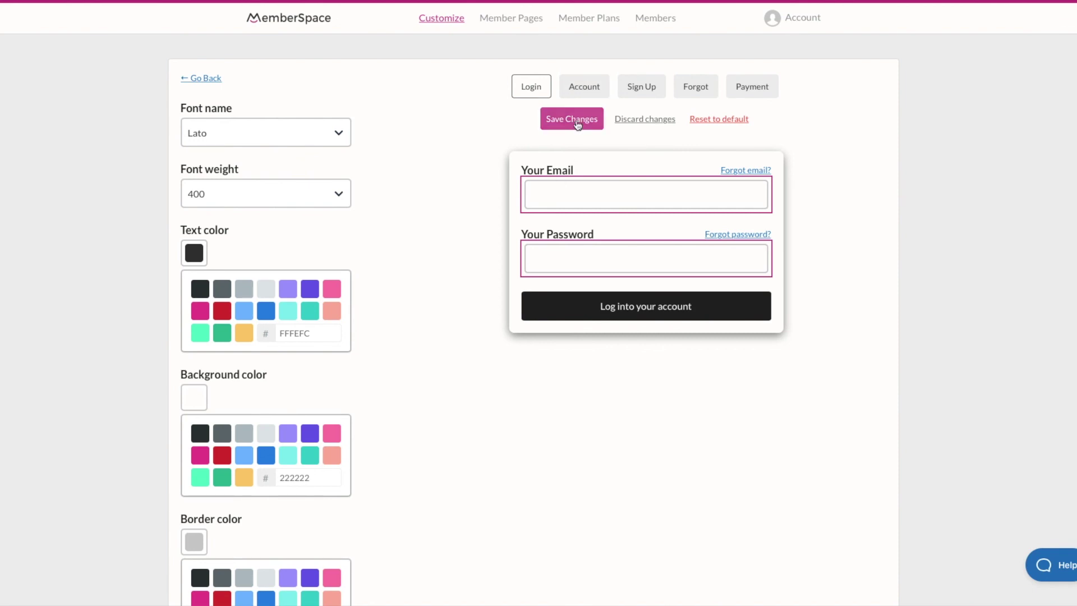
click(585, 94)
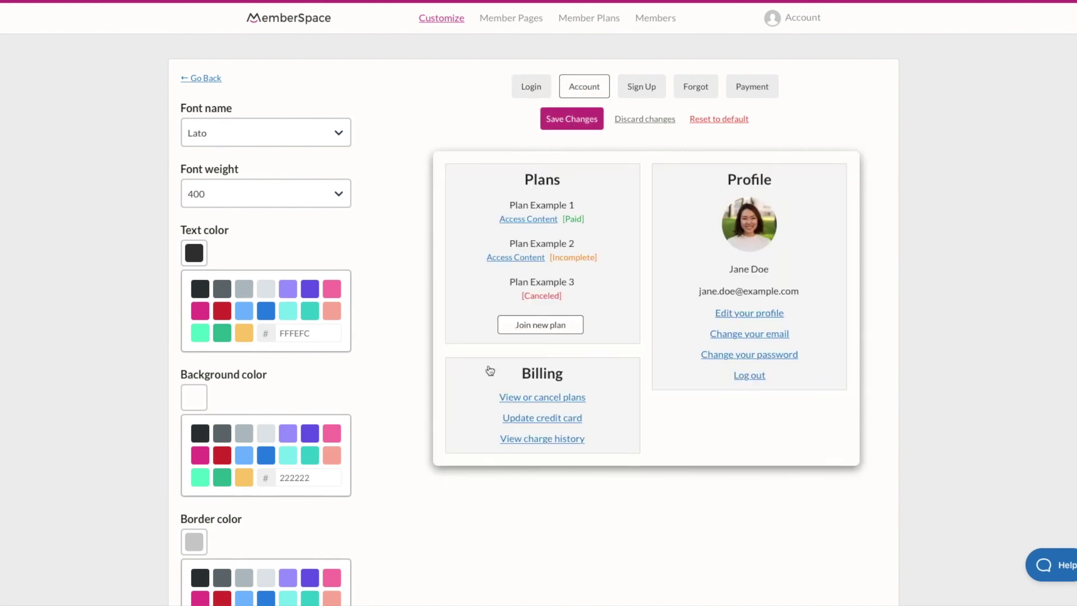
click(642, 87)
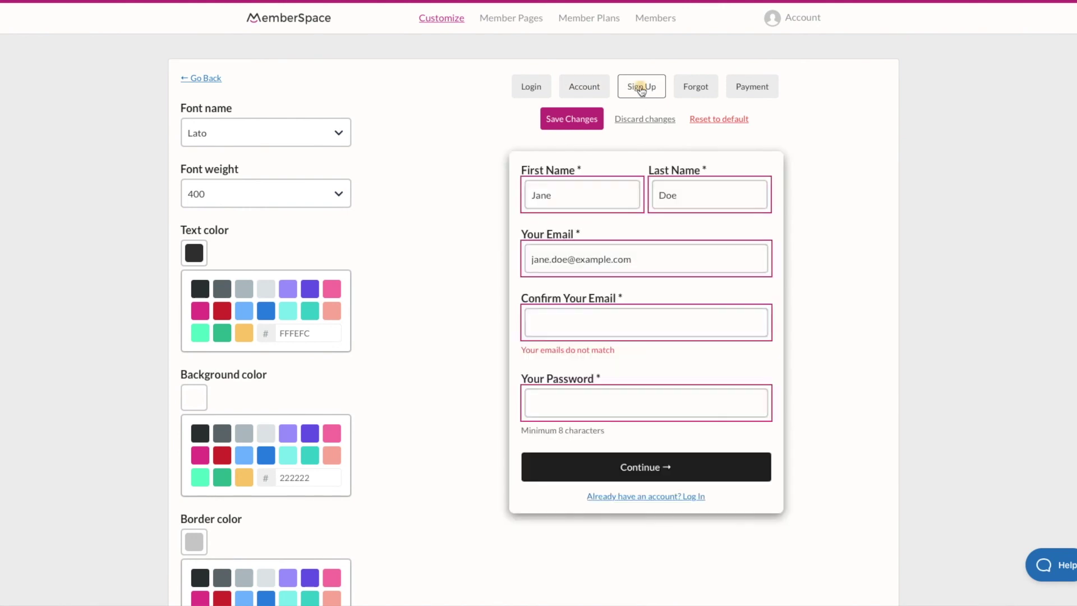
click(695, 93)
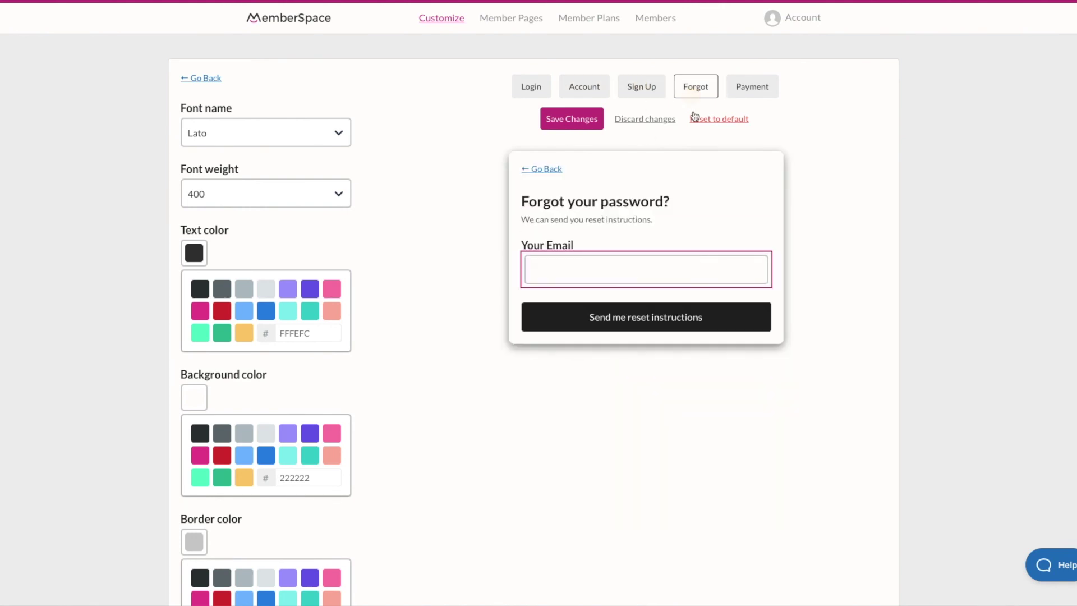
click(760, 90)
click(534, 91)
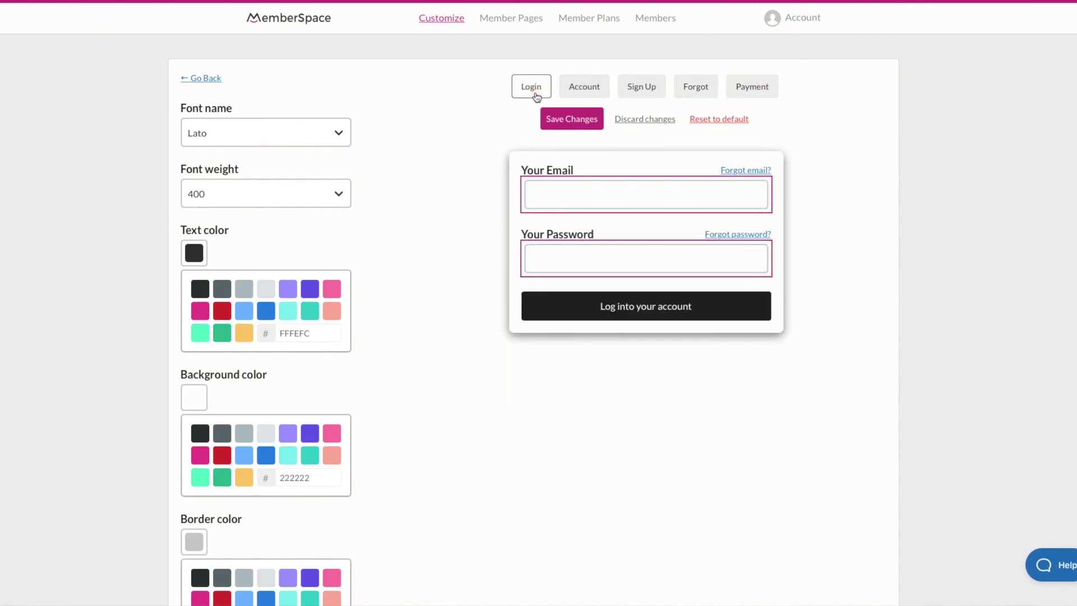